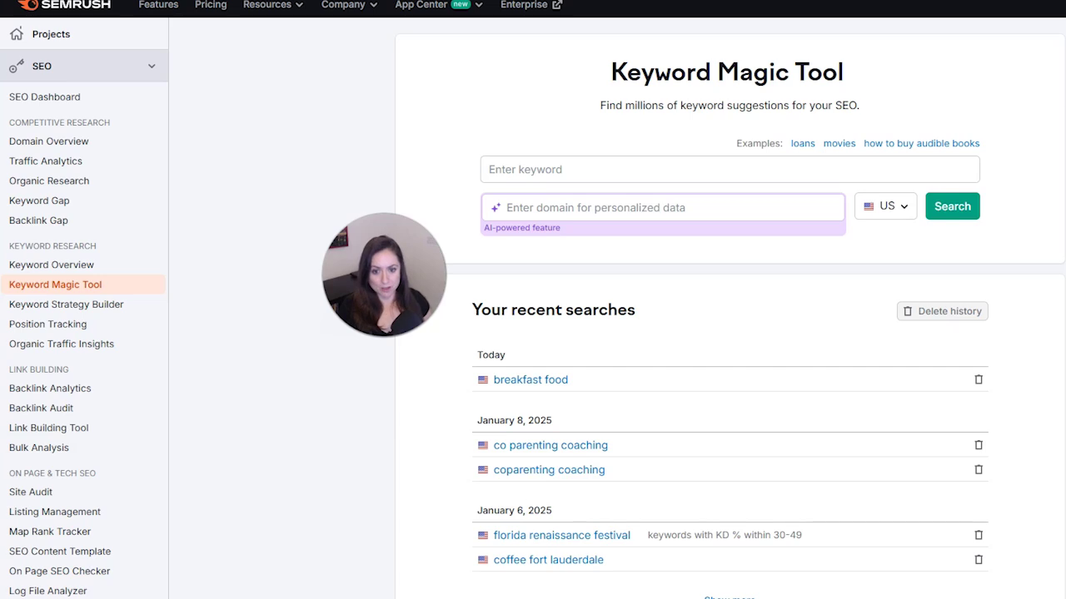
- Search the Keyword Magic Tool for 'breakfast food' keyword ideas
click(602, 166)
text(b)
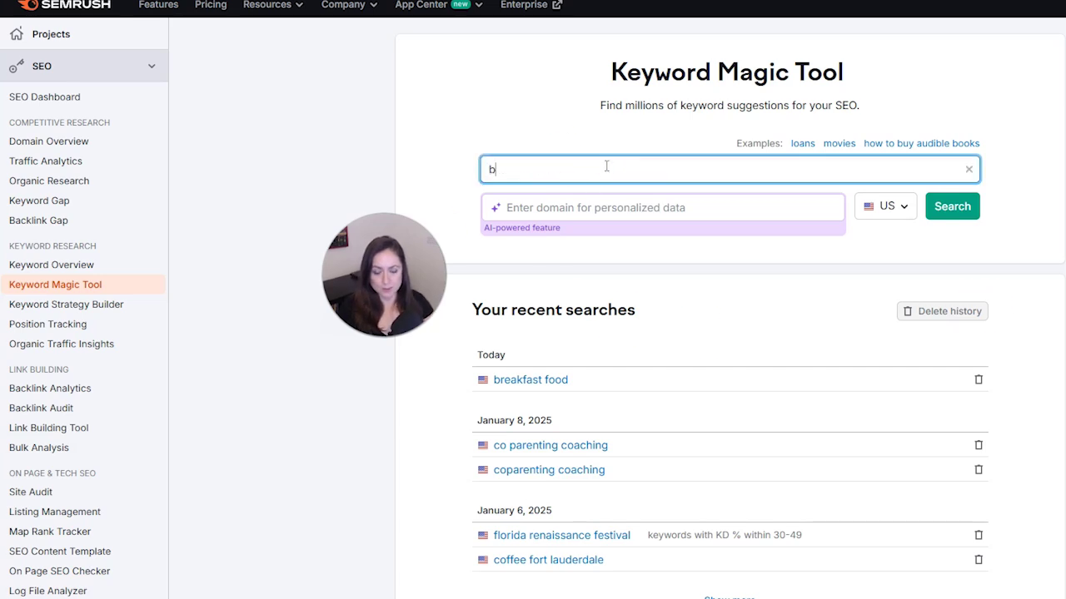
text(reakfast food)
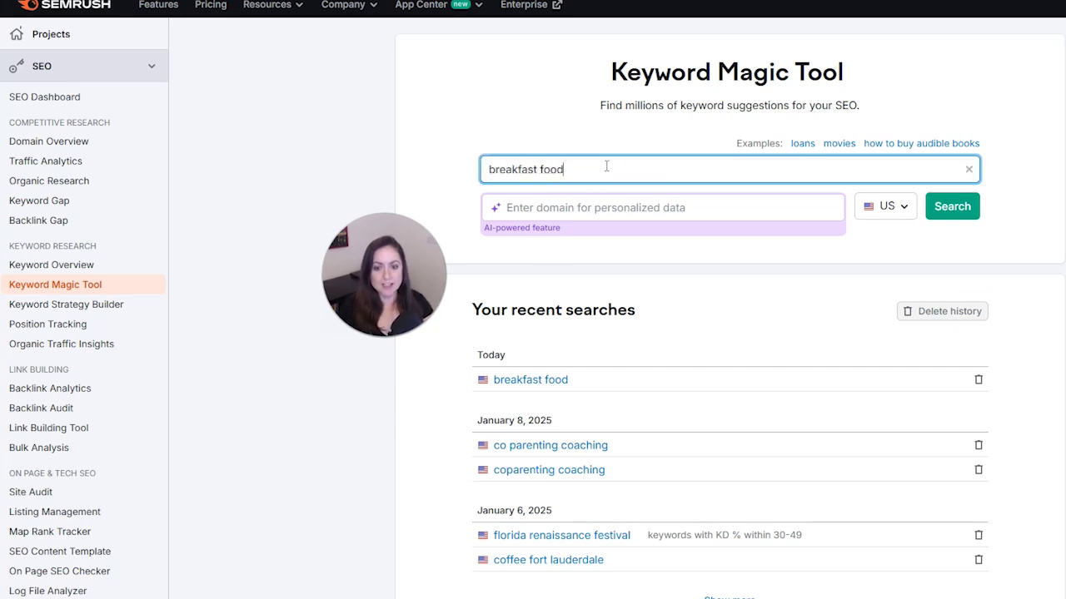
key(Return)
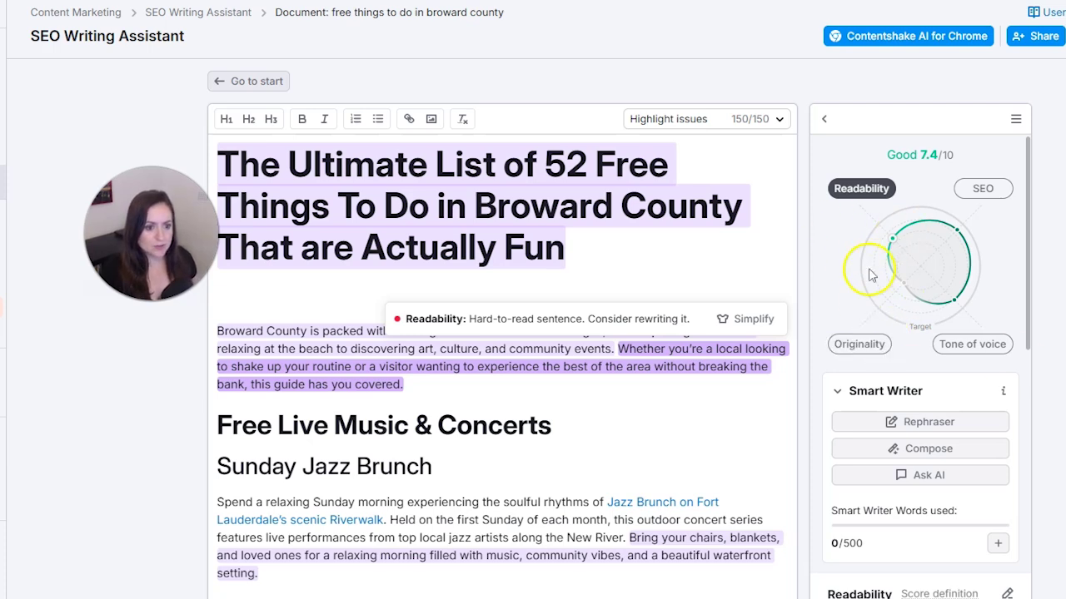
- Review the Broward County draft's SEO score on the content score dial
scroll(909, 431, down, 3)
scroll(910, 441, down, 7)
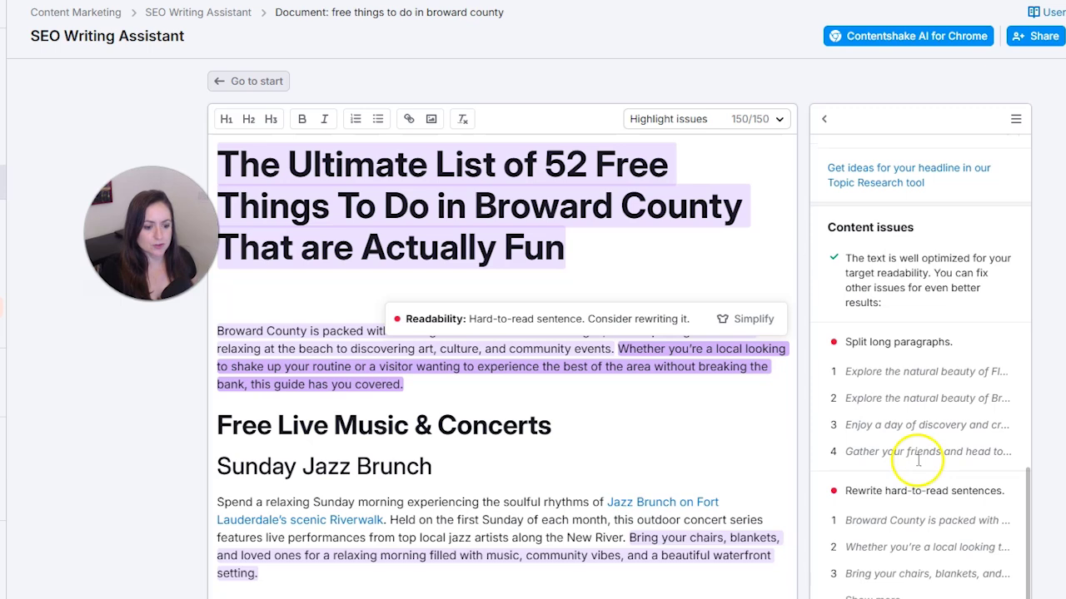
scroll(991, 333, up, 10)
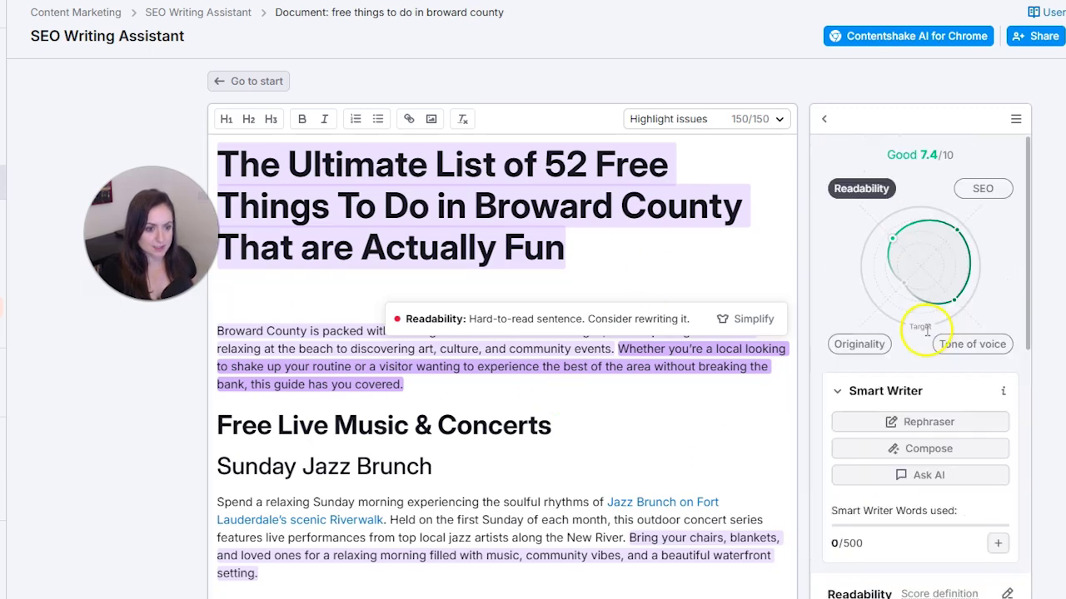
click(982, 190)
scroll(915, 299, down, 3)
scroll(912, 312, up, 4)
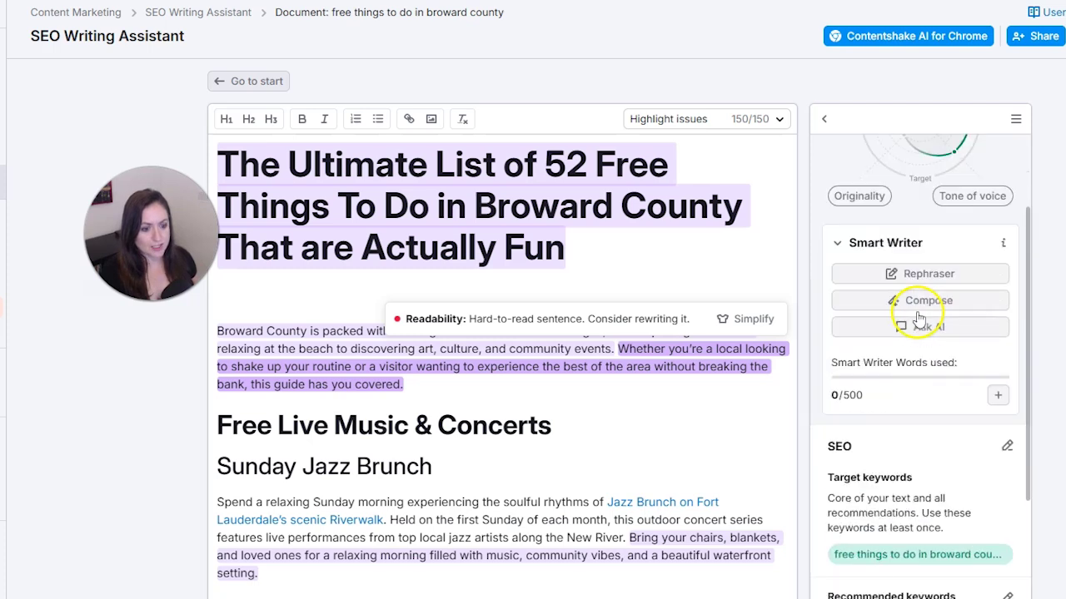
- Check the draft's originality and tone of voice assessments
click(858, 341)
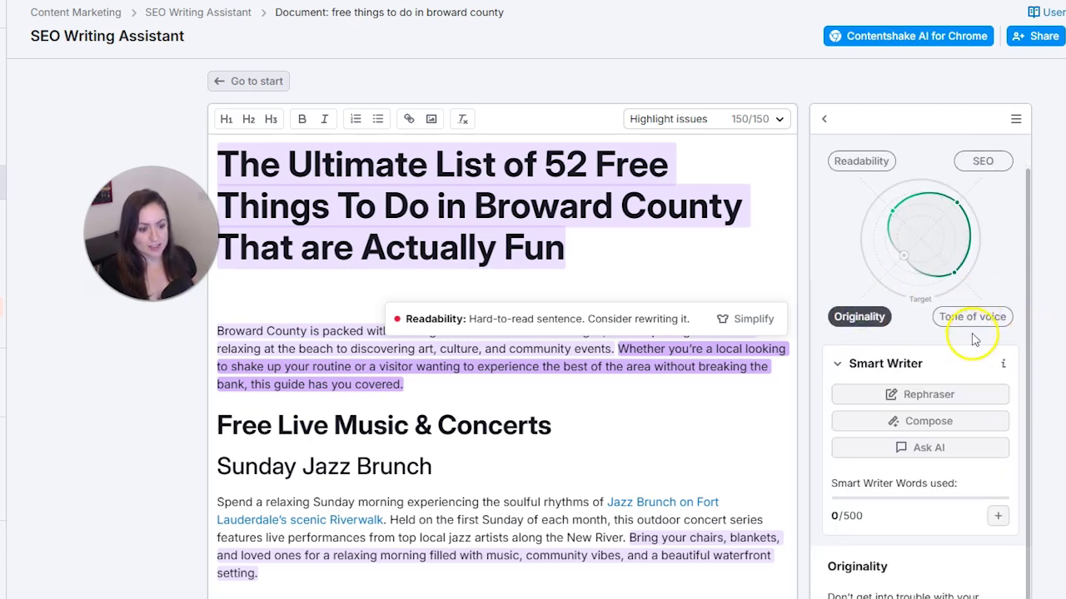
scroll(972, 341, down, 1)
scroll(973, 343, down, 1)
scroll(973, 345, up, 1)
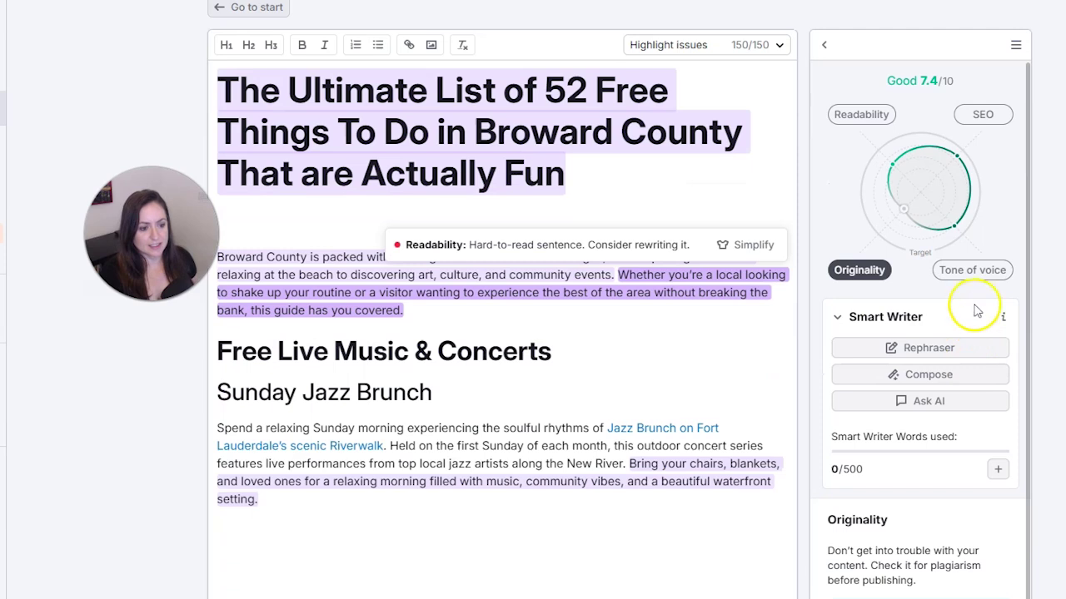
click(973, 270)
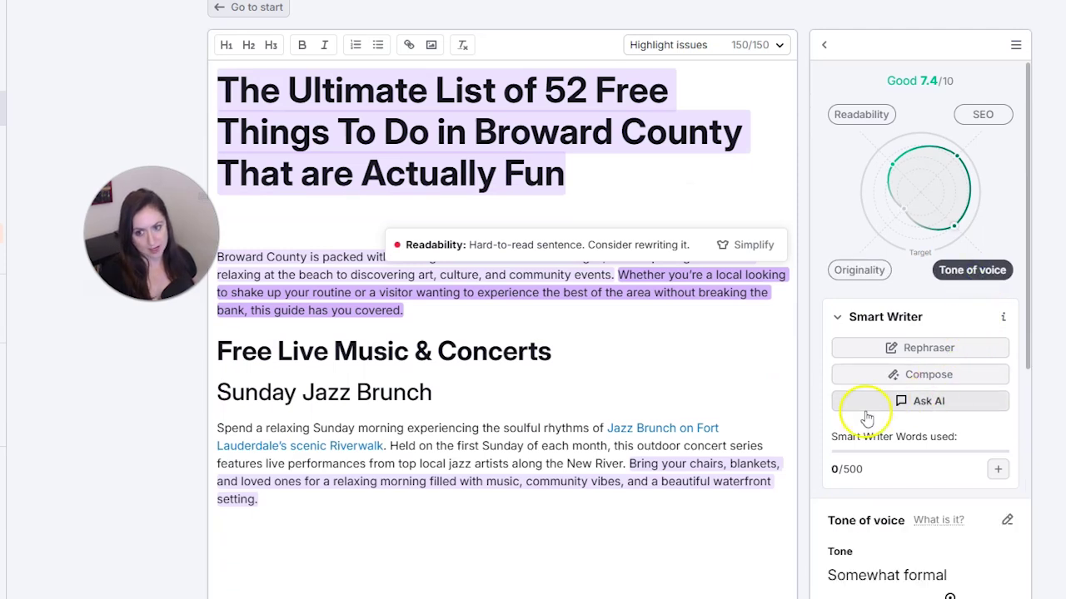
scroll(779, 391, up, 1)
mouse_move(727, 349)
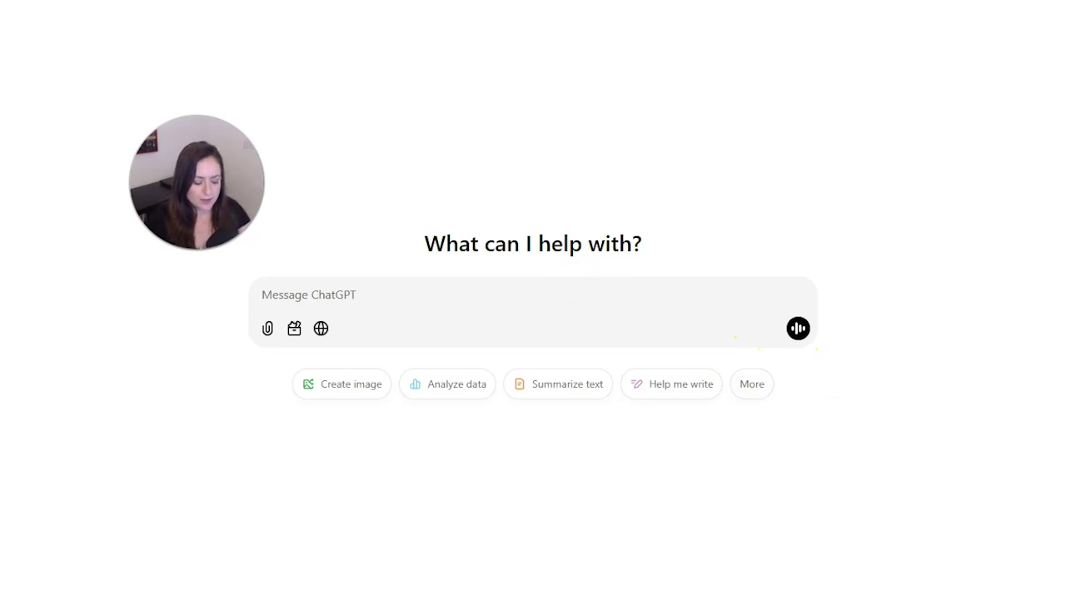
- Ask ChatGPT to 'write me a blog post about breakfast food'
text(write me)
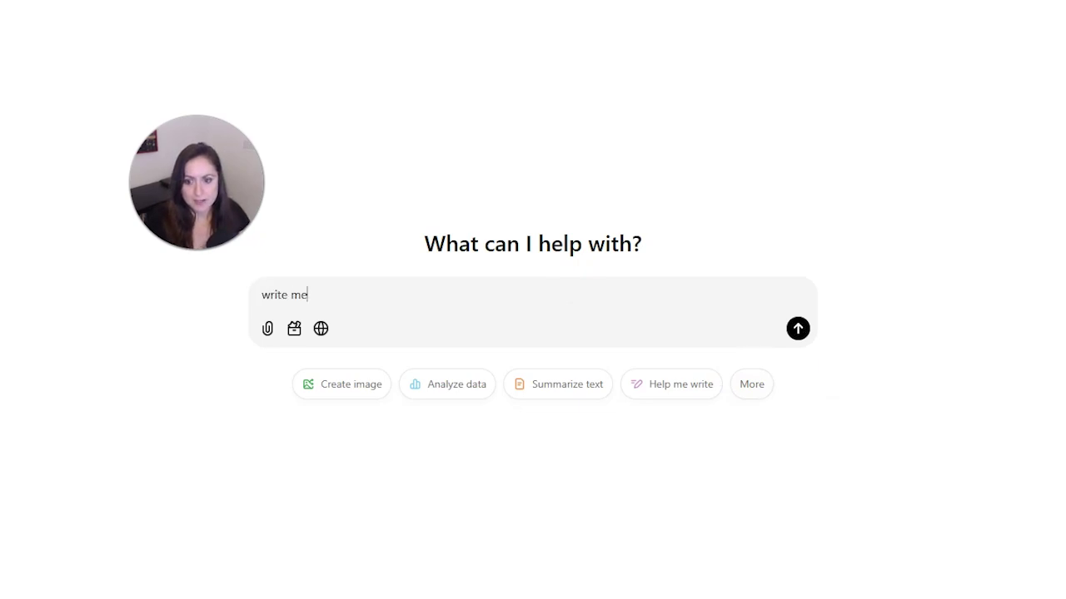
text( a blog post about b)
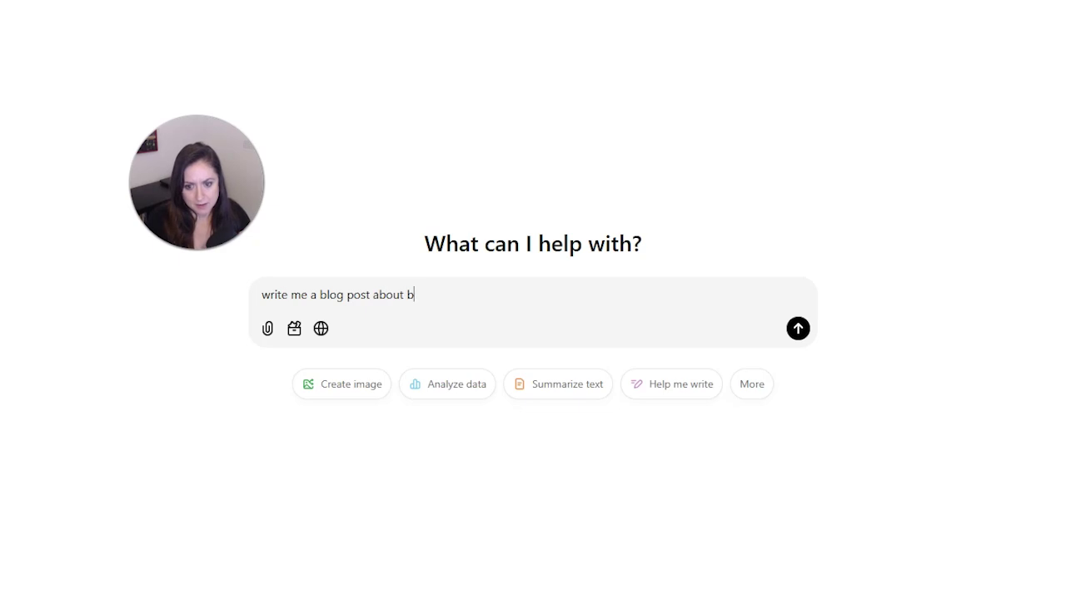
text(reakfast food)
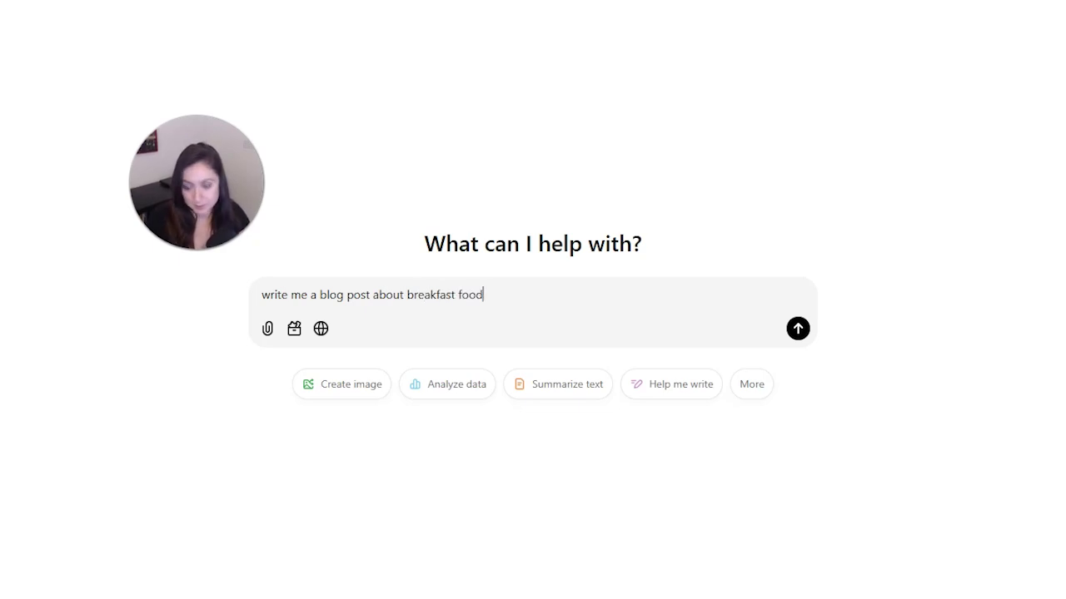
key(Return)
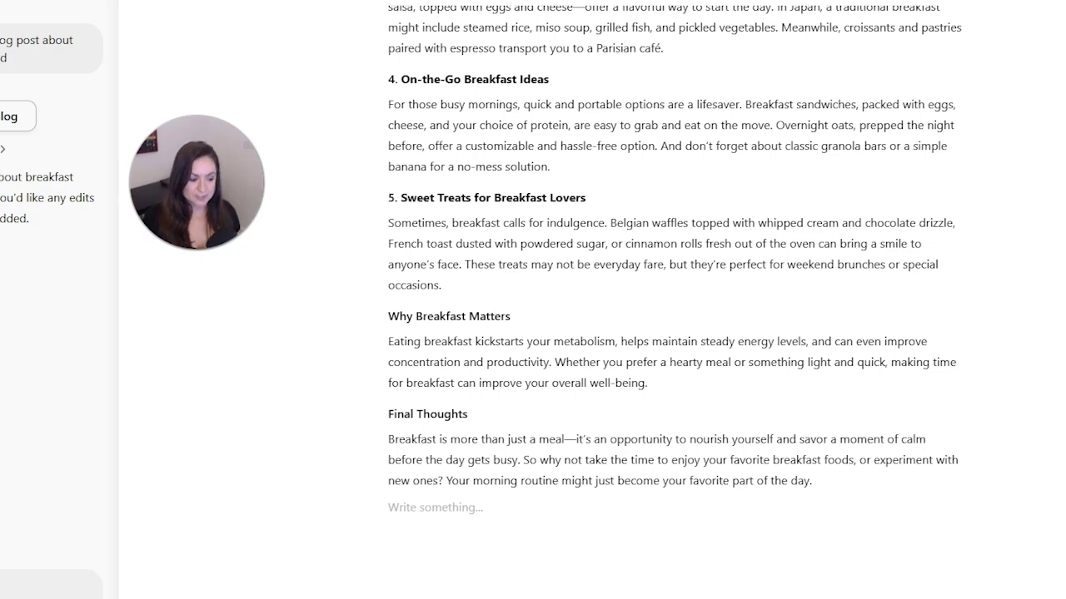
- Back in the chat, ask ChatGPT for an outline of a breakfast food blog post
click(340, 13)
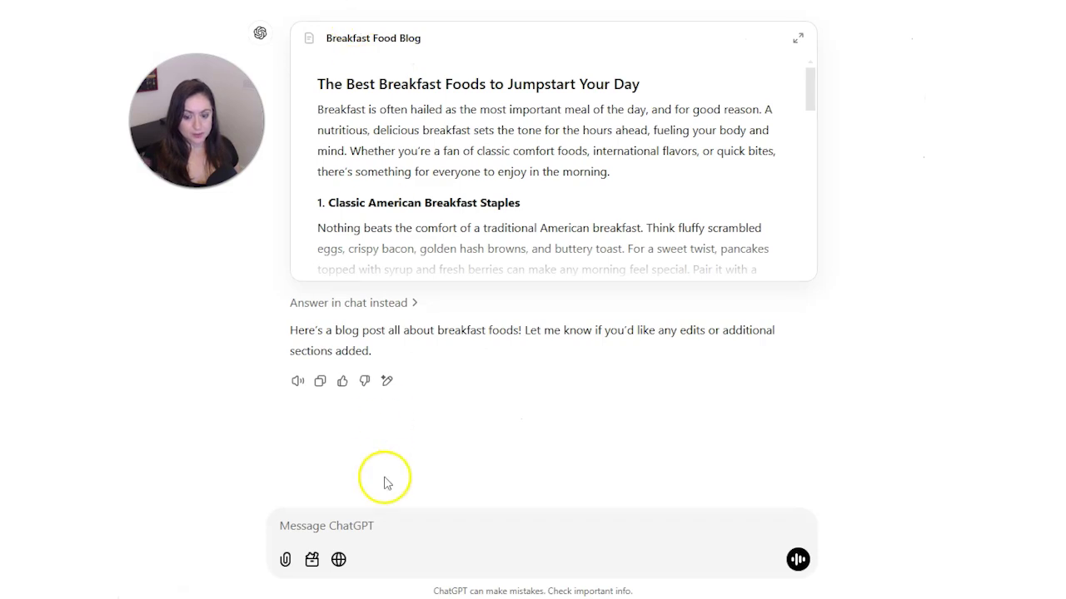
click(394, 518)
text(m)
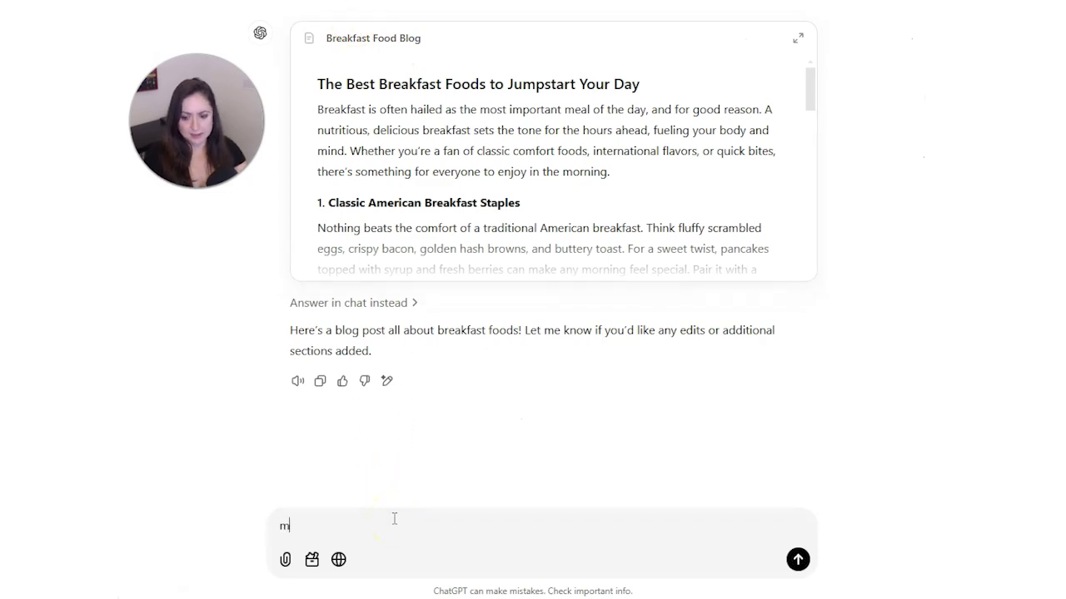
text(ake me an outl)
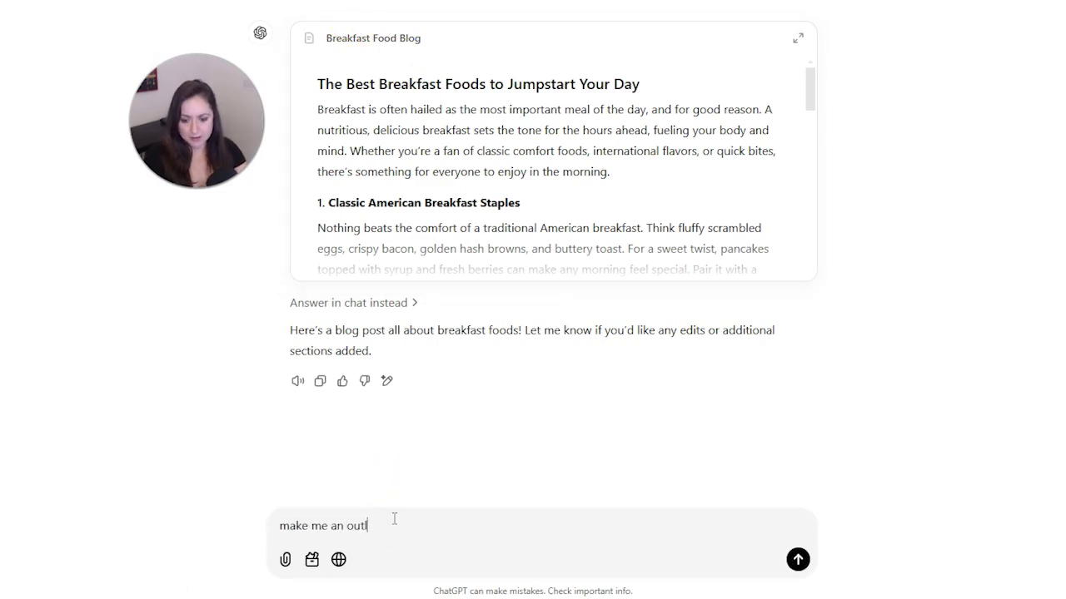
text(ine for a blog pos)
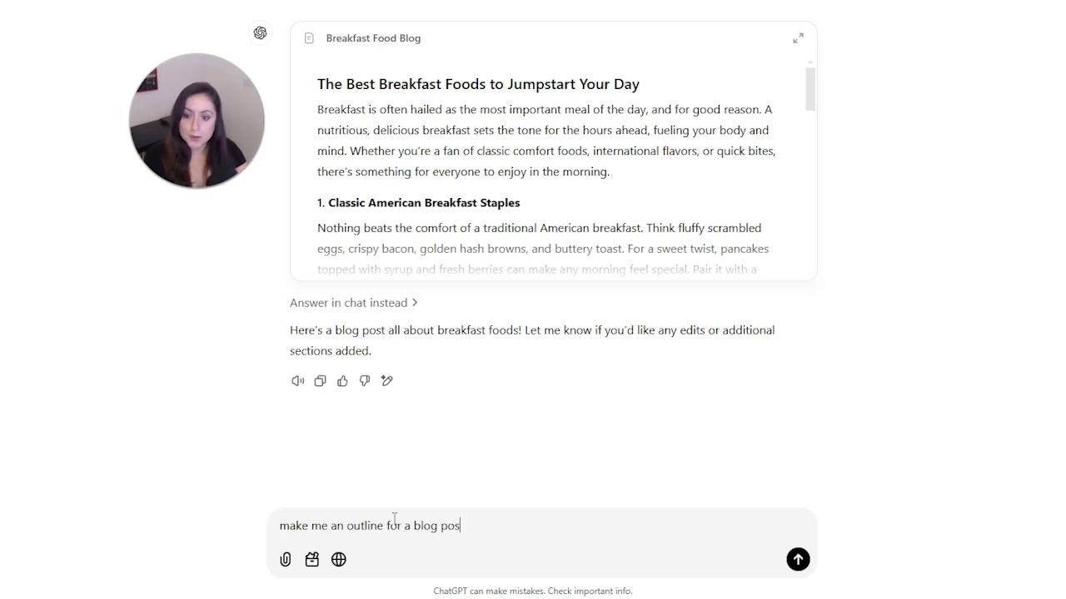
text(t about breakfast food)
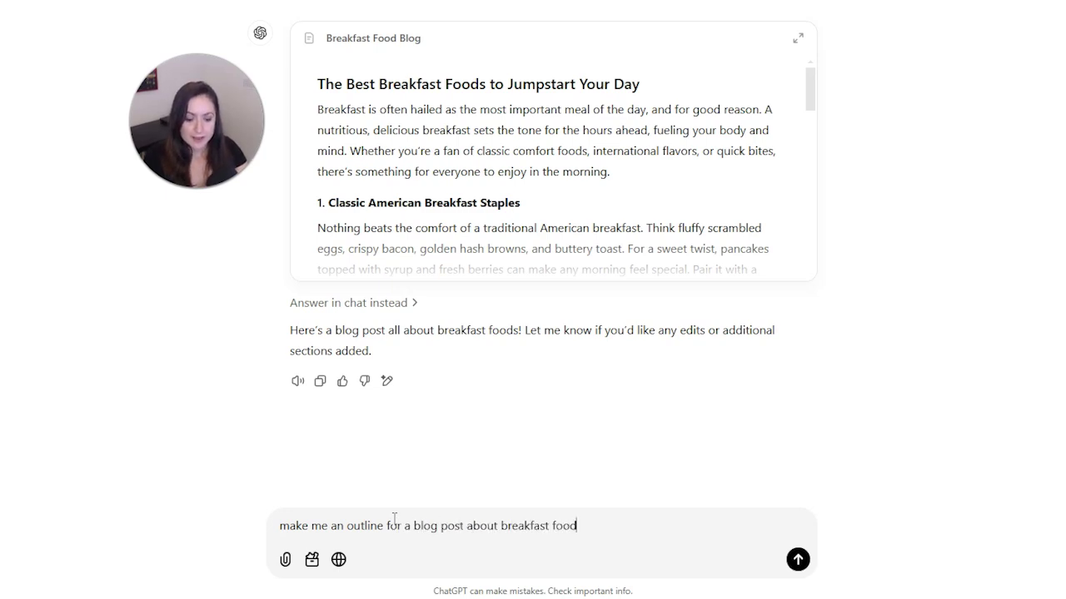
key(Return)
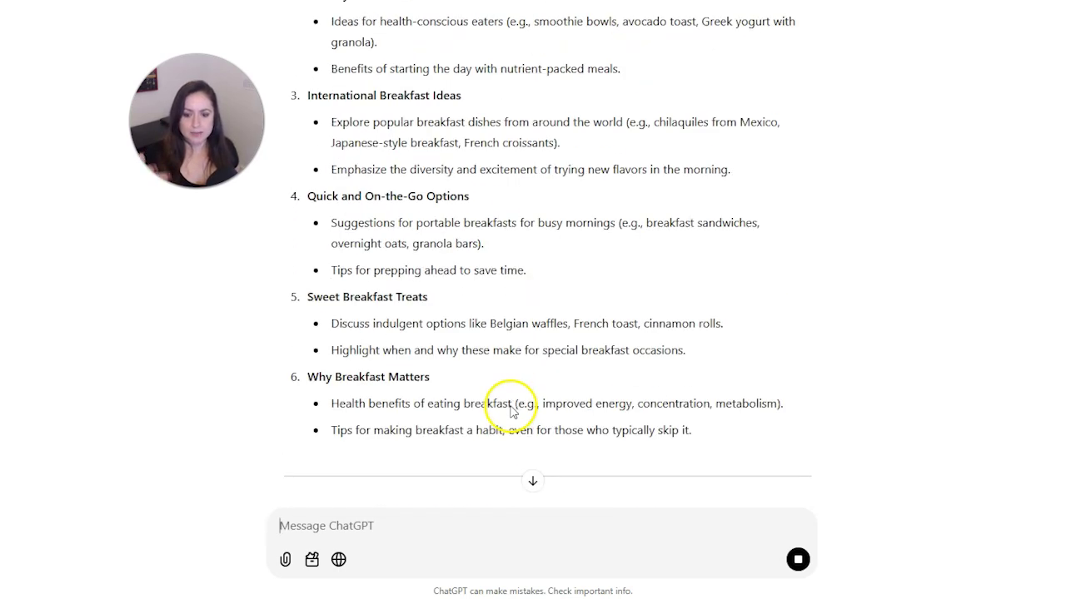
drag(699, 441, 269, 375)
click(269, 376)
scroll(275, 385, up, 1)
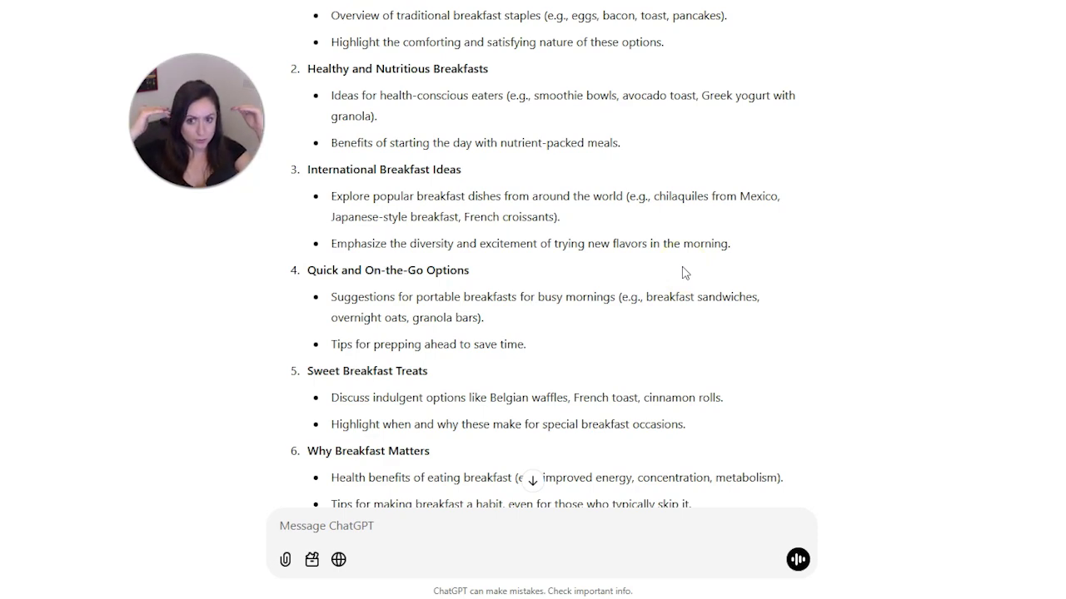
- Ask ChatGPT to help write a section about omelettes, then review its canvas comment
scroll(167, 541, down, 2)
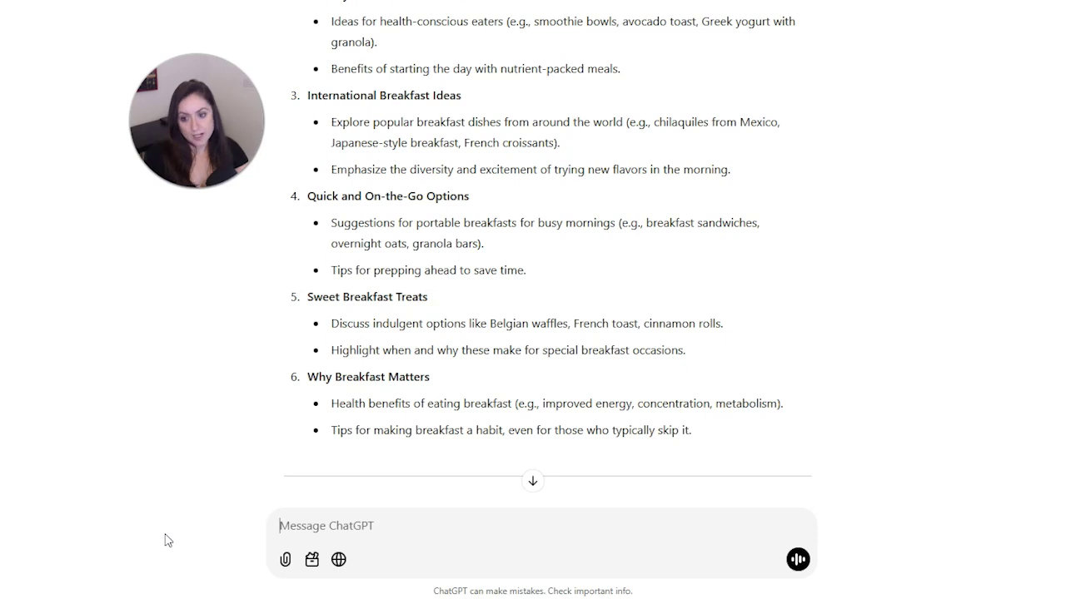
text(can you help me wr)
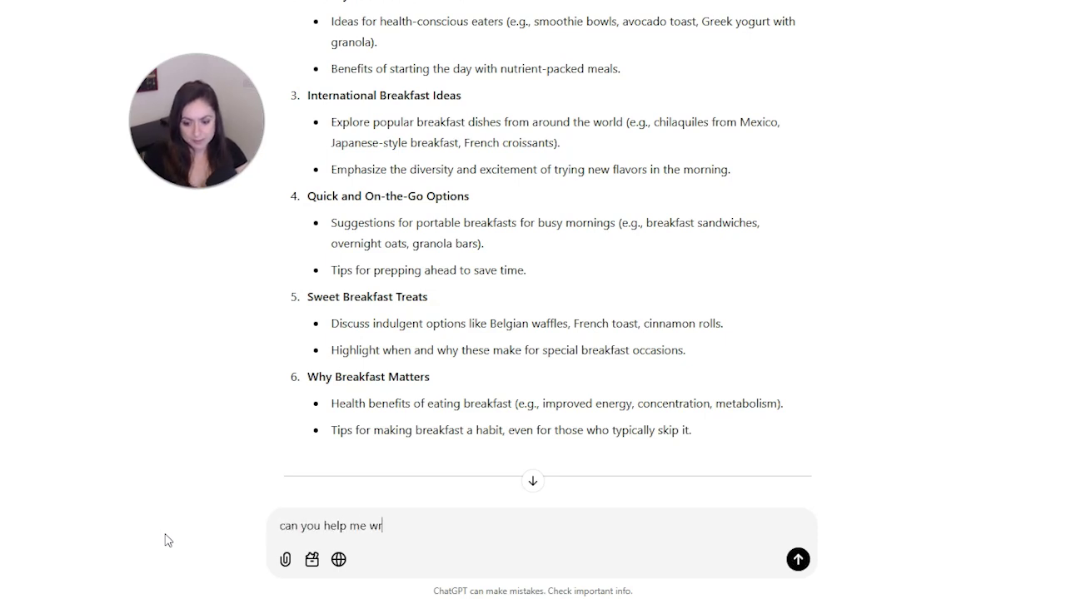
text(ite a section about m)
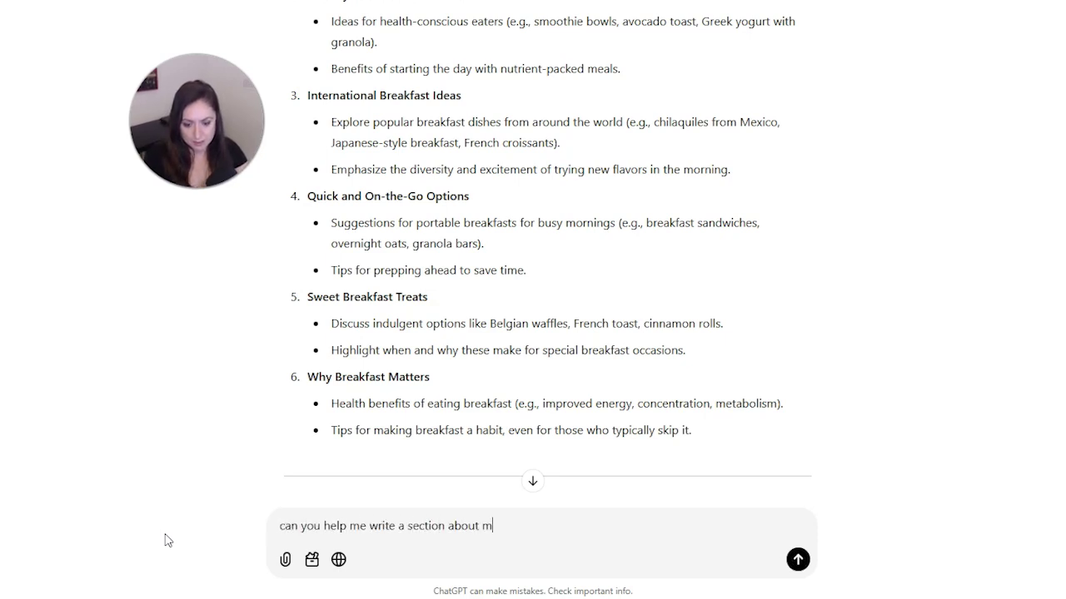
key(BackSpace)
text(omlettes)
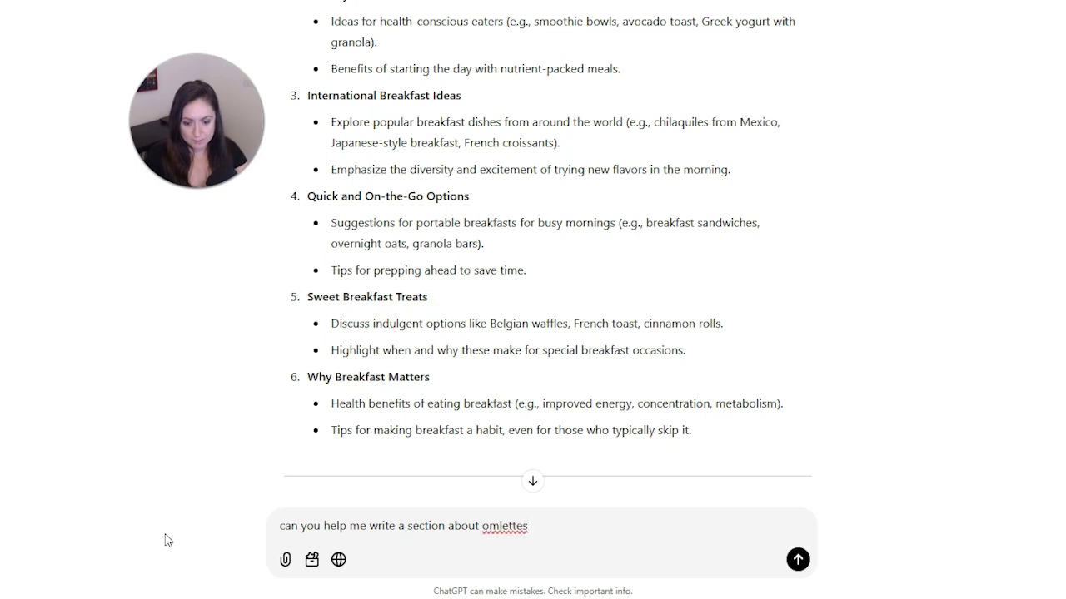
key(Return)
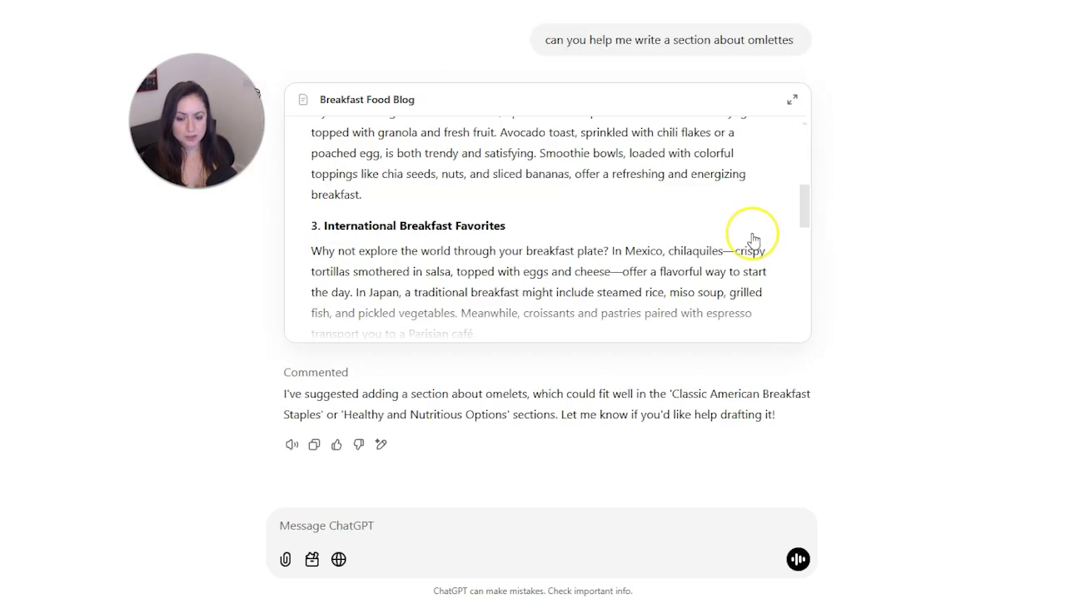
scroll(752, 233, down, 10)
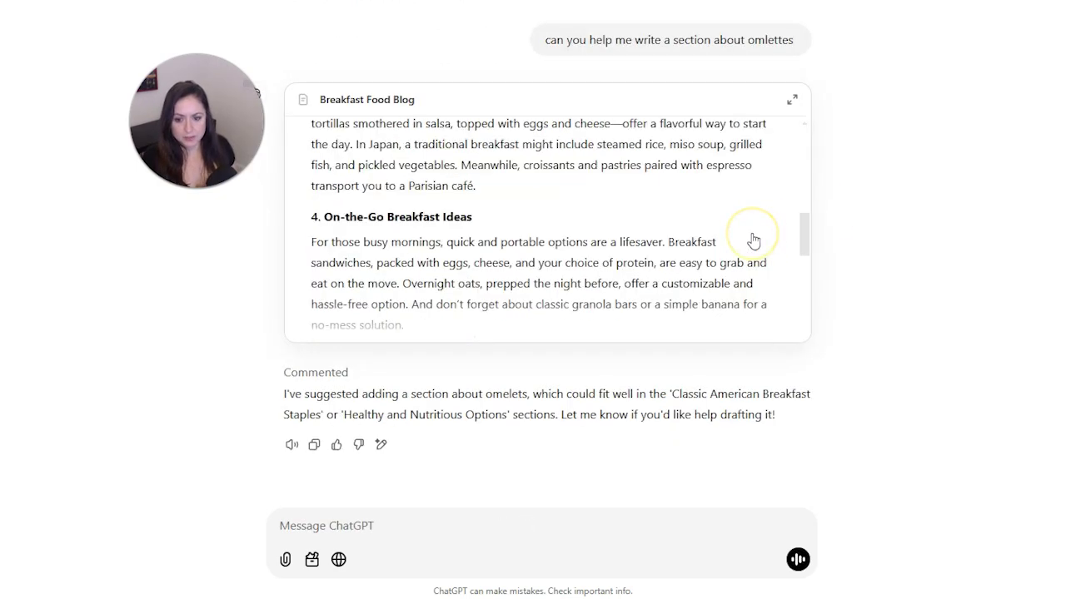
scroll(600, 291, up, 8)
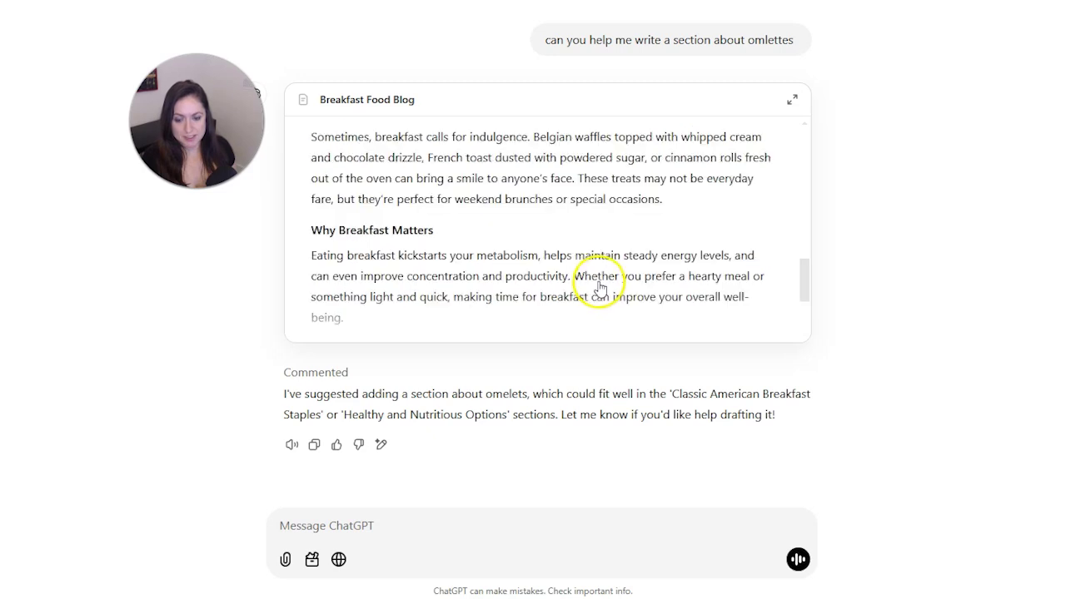
scroll(467, 237, up, 3)
scroll(449, 235, up, 2)
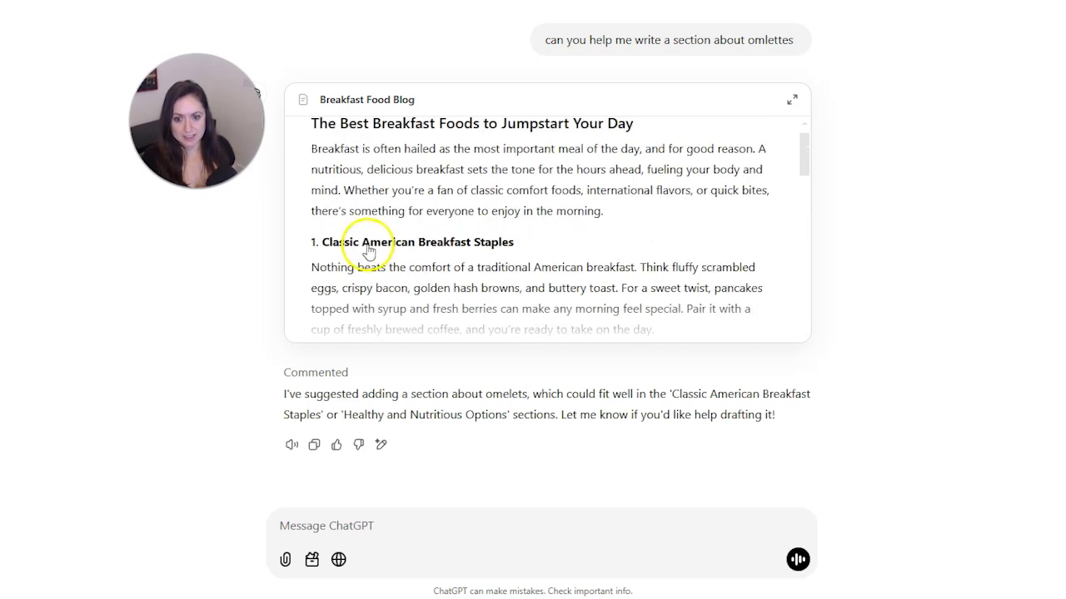
scroll(412, 262, up, 1)
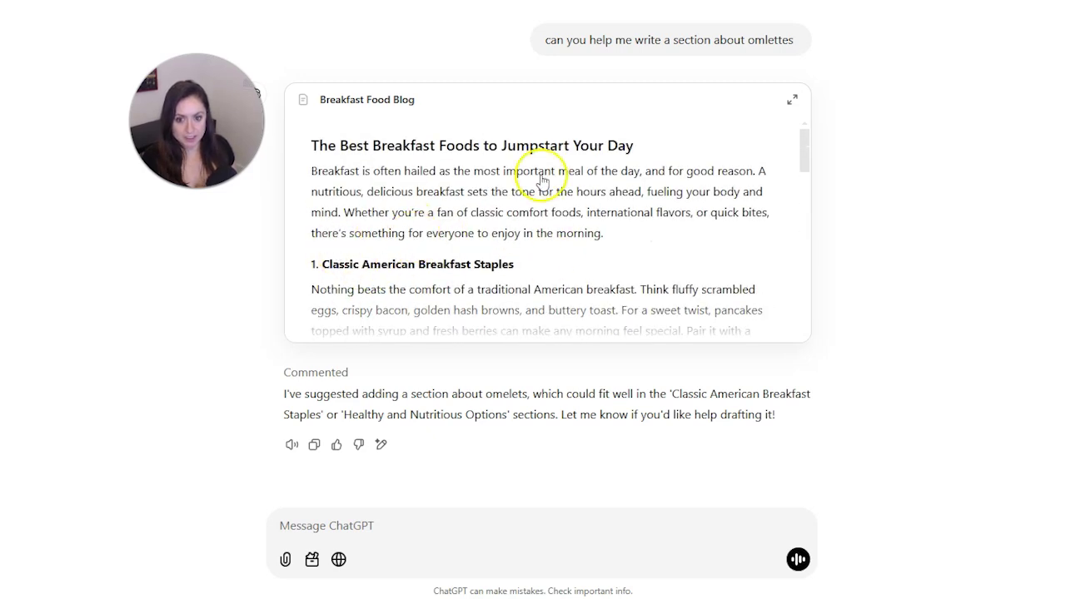
- Request a standalone omelettes section, separate from the blog post ChatGPT already wrote
click(452, 533)
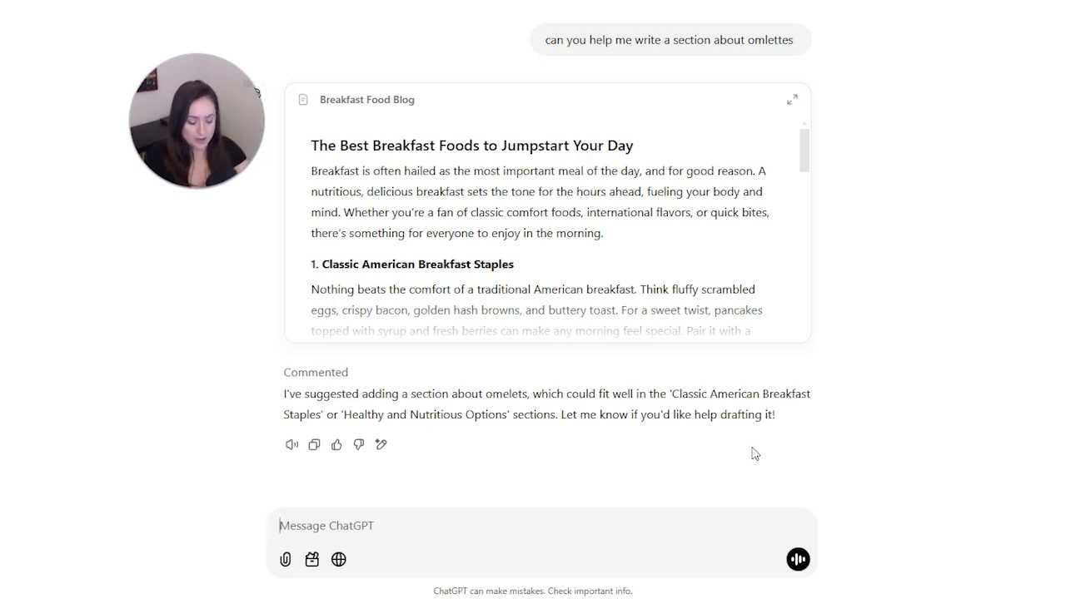
text(please w)
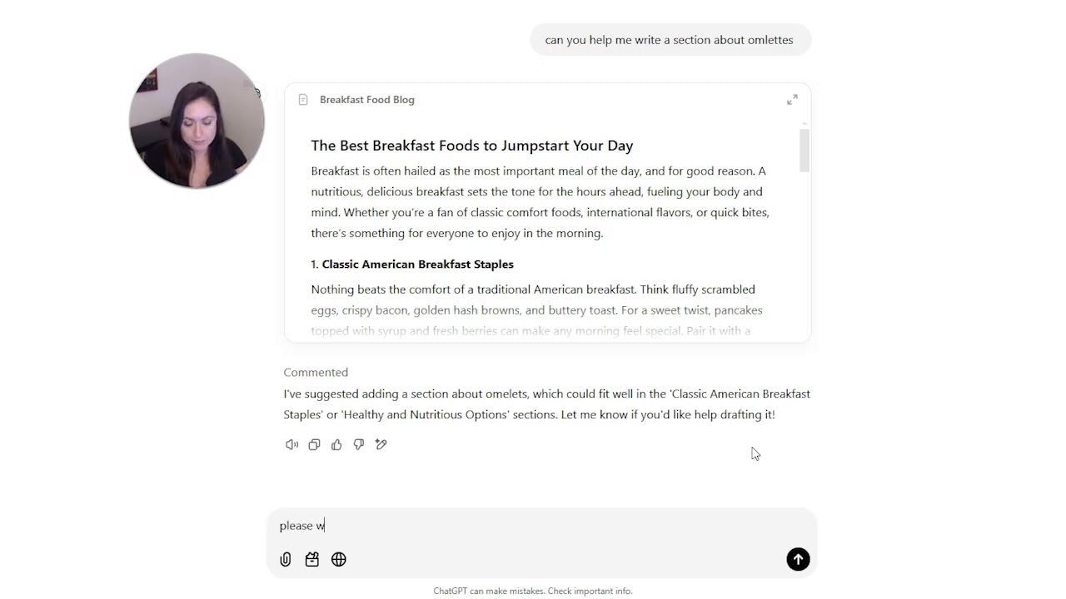
text(rite me a section a)
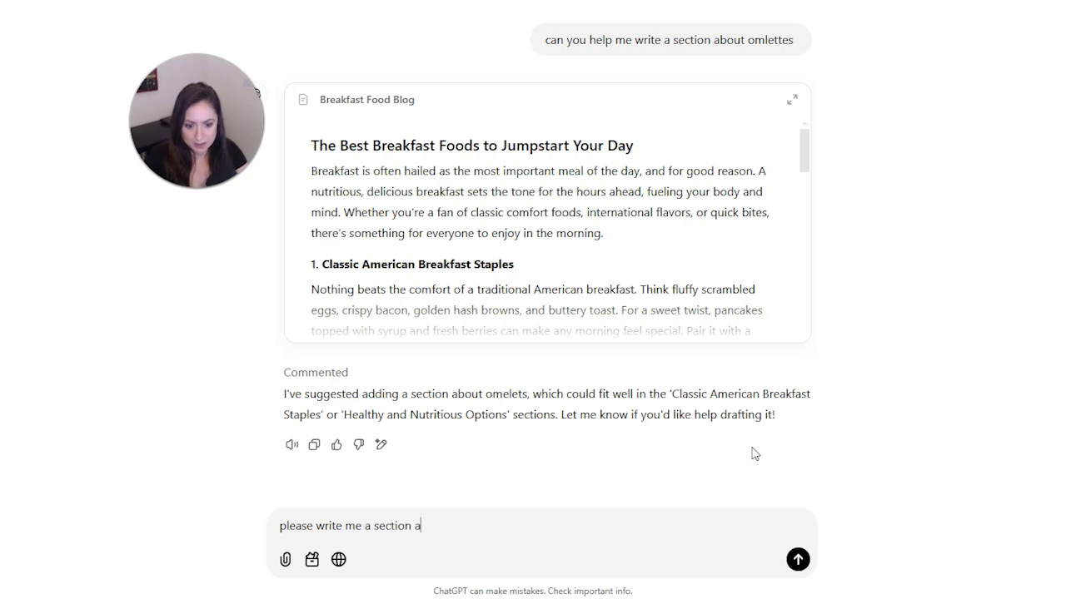
text(bout omlett)
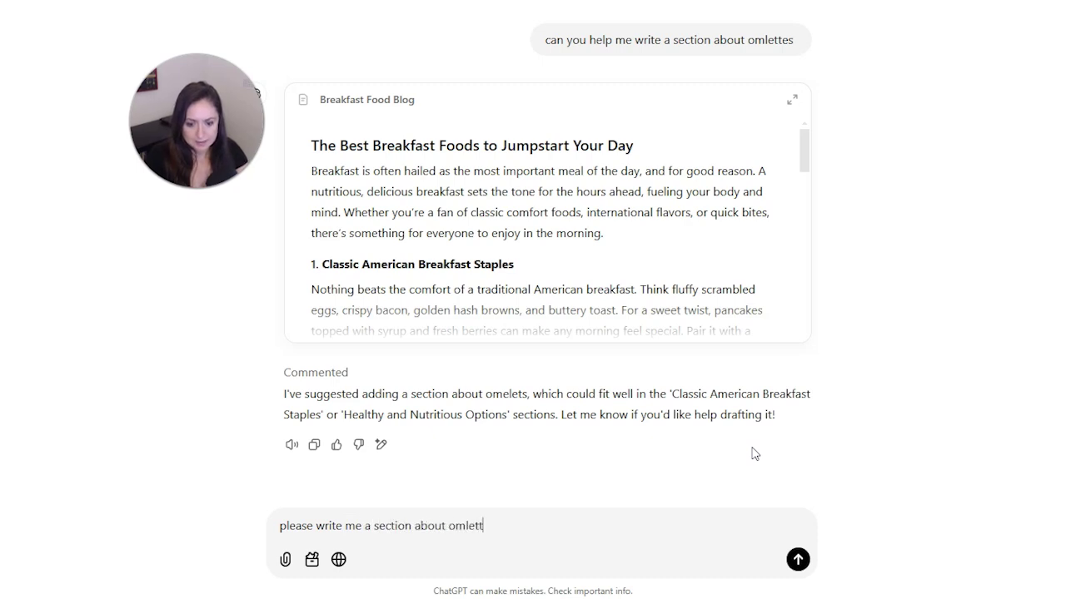
text(es seperat)
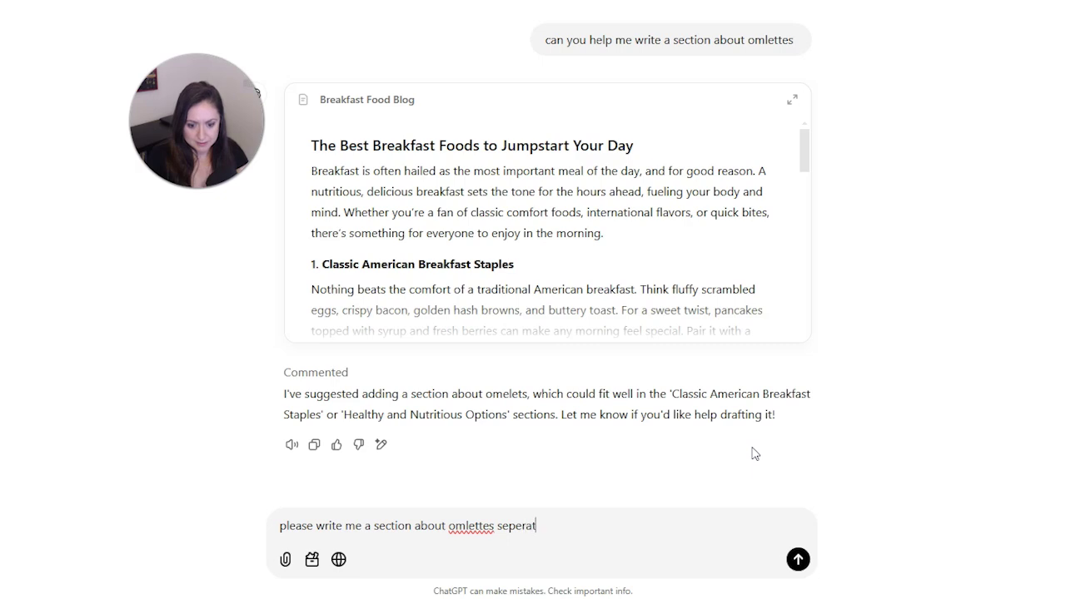
text(e from the blog post y)
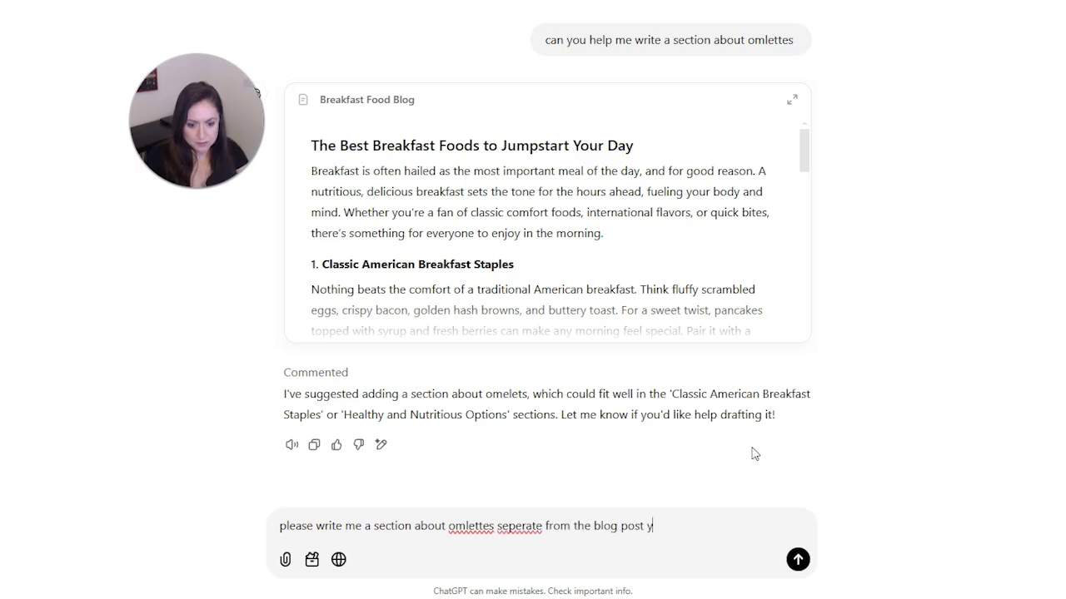
text(ou already ddi)
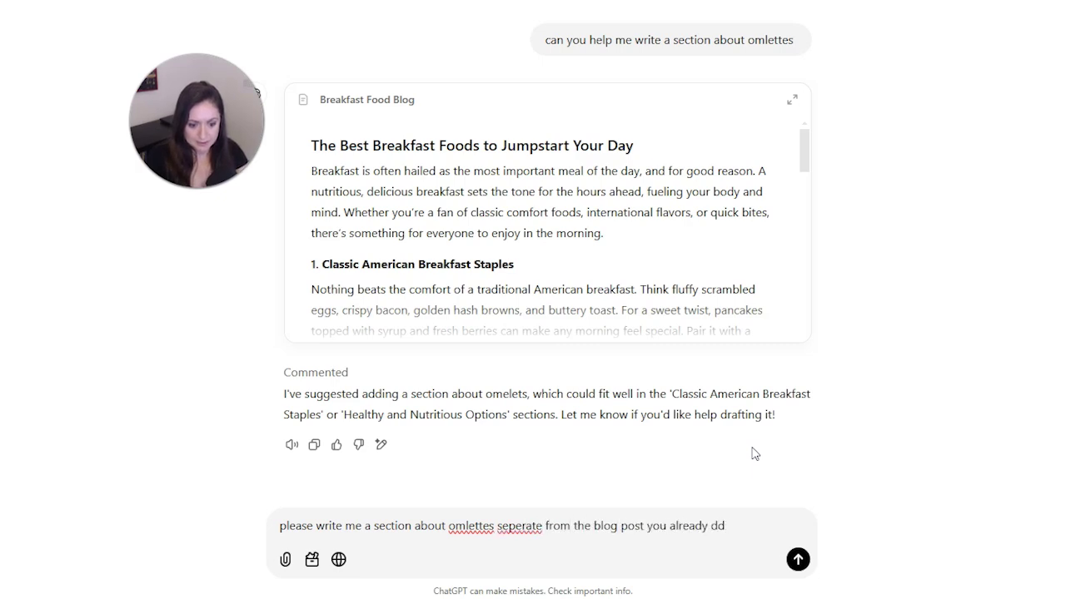
key(BackSpace)
key(BackSpace)
text(id)
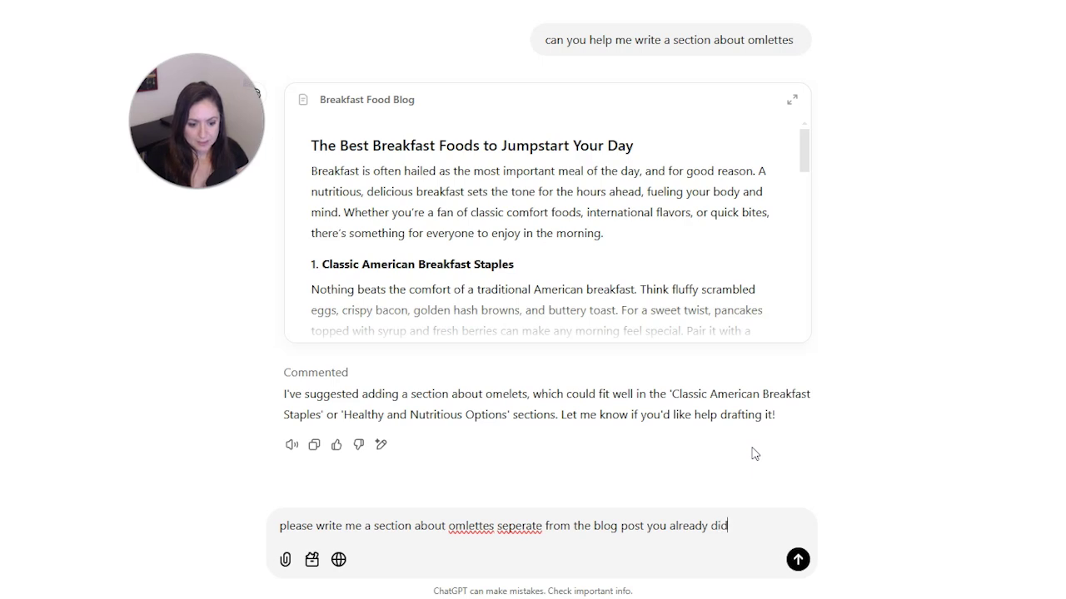
key(Return)
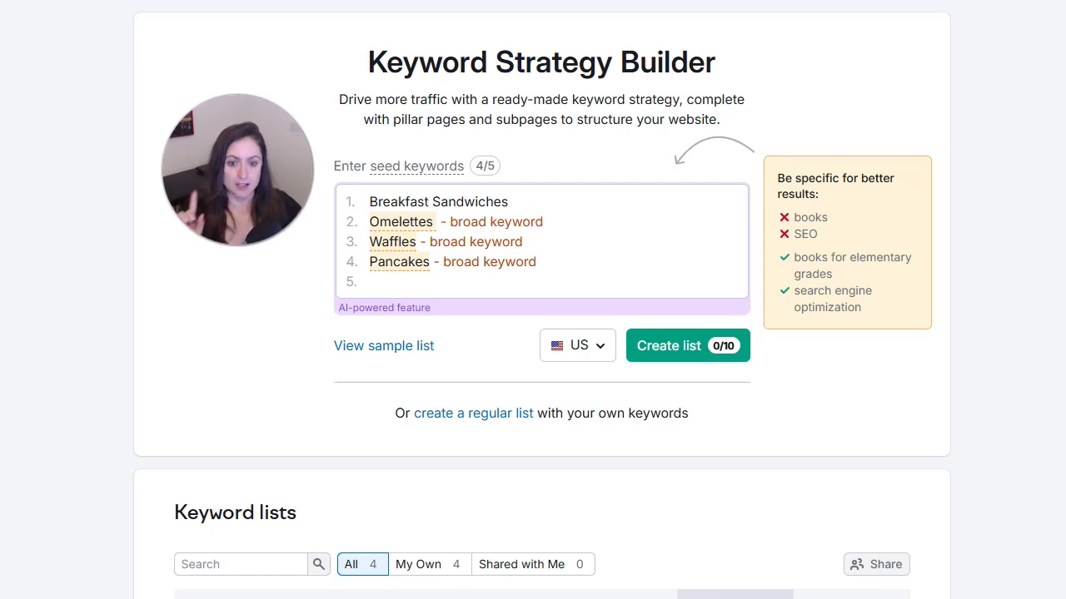
- Create the keyword strategy list from the four breakfast seed keywords
click(695, 367)
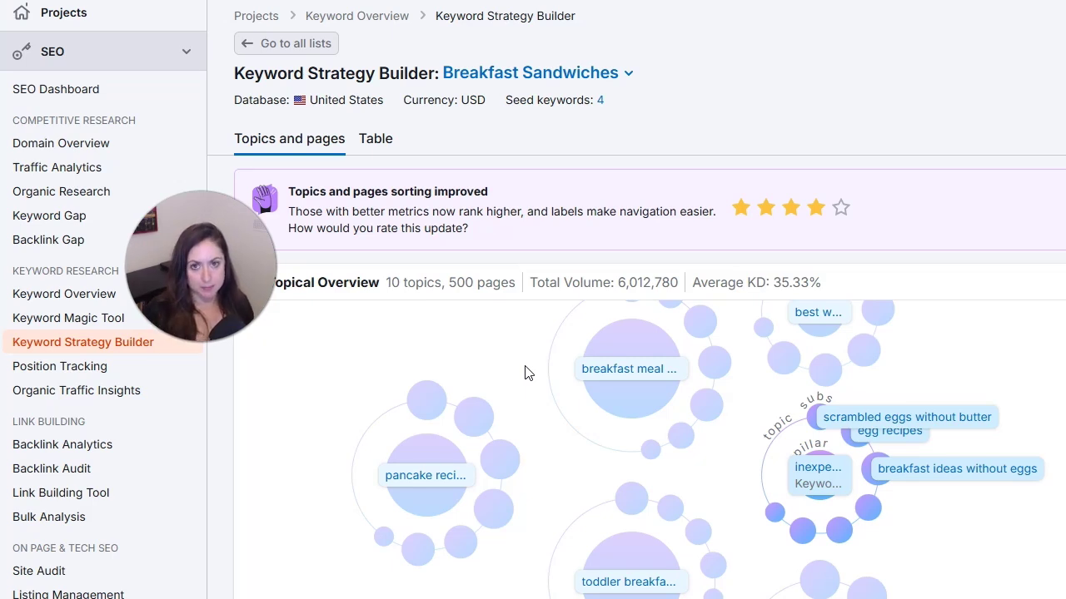
- Expand the egg recipes subpage in Pages Details to show keywords like easy egg recipes
scroll(214, 559, down, 4)
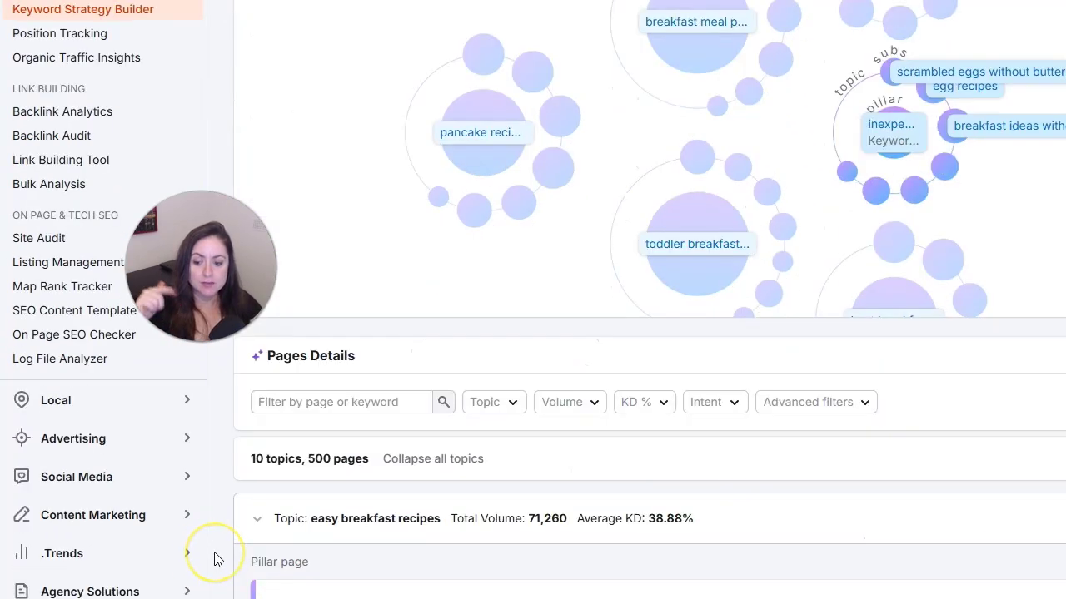
scroll(214, 559, down, 3)
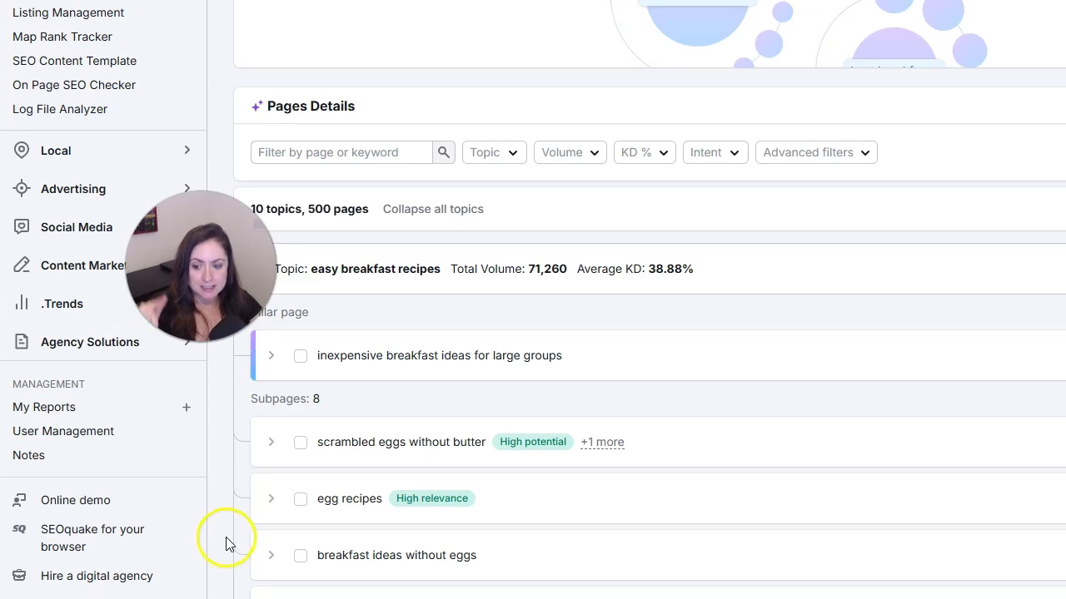
click(269, 498)
scroll(255, 512, down, 5)
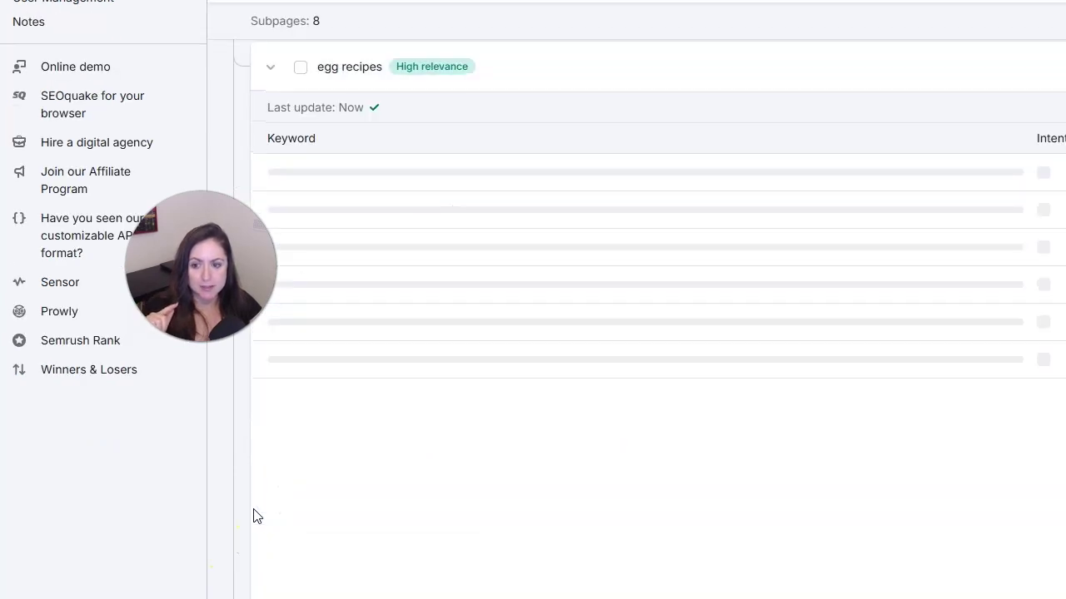
scroll(480, 471, up, 2)
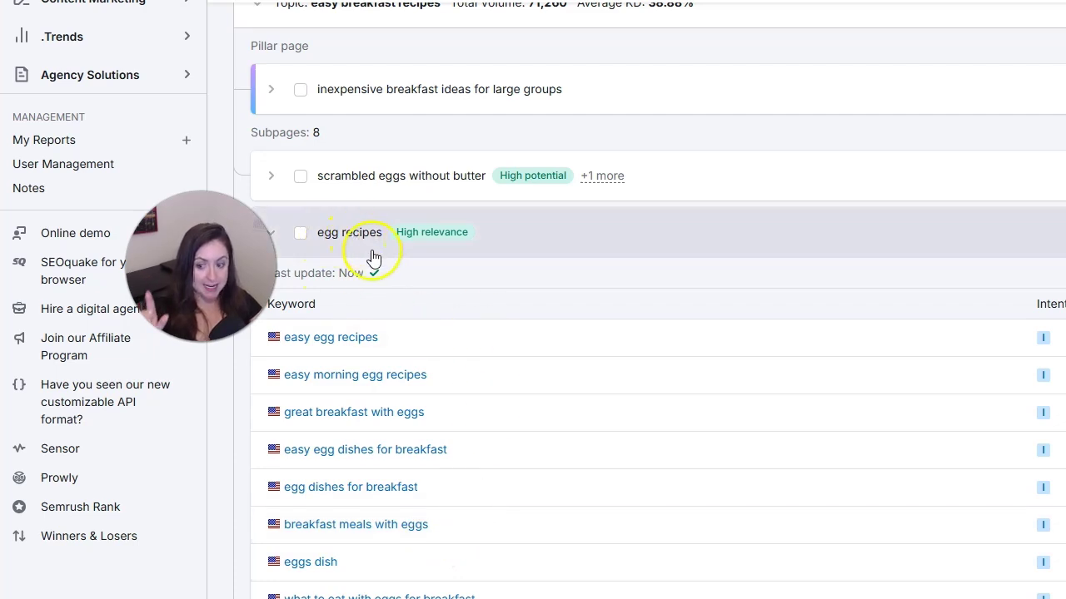
scroll(462, 502, down, 6)
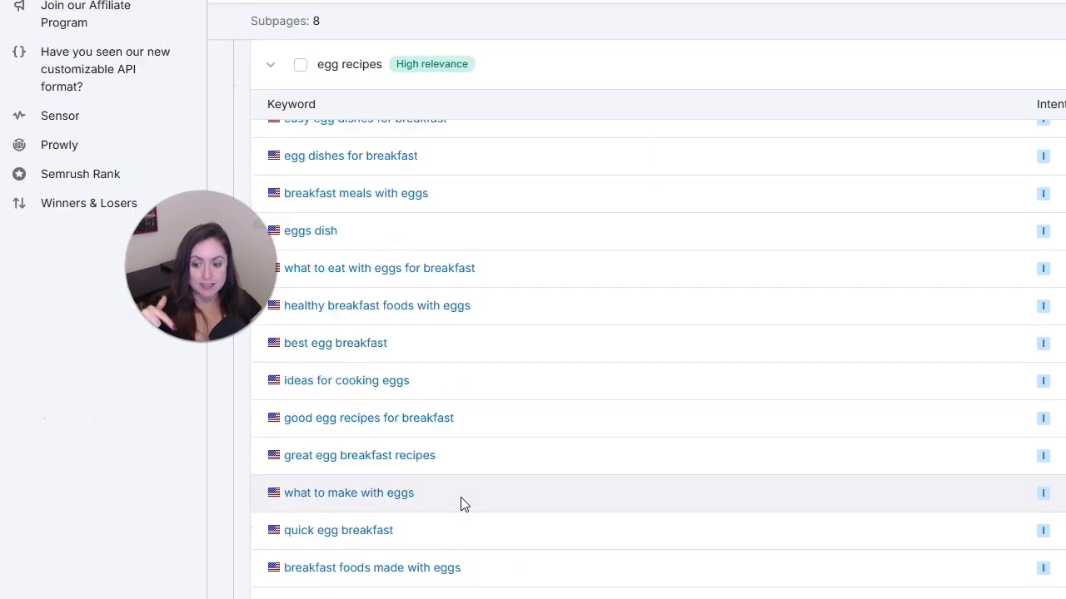
scroll(462, 499, up, 6)
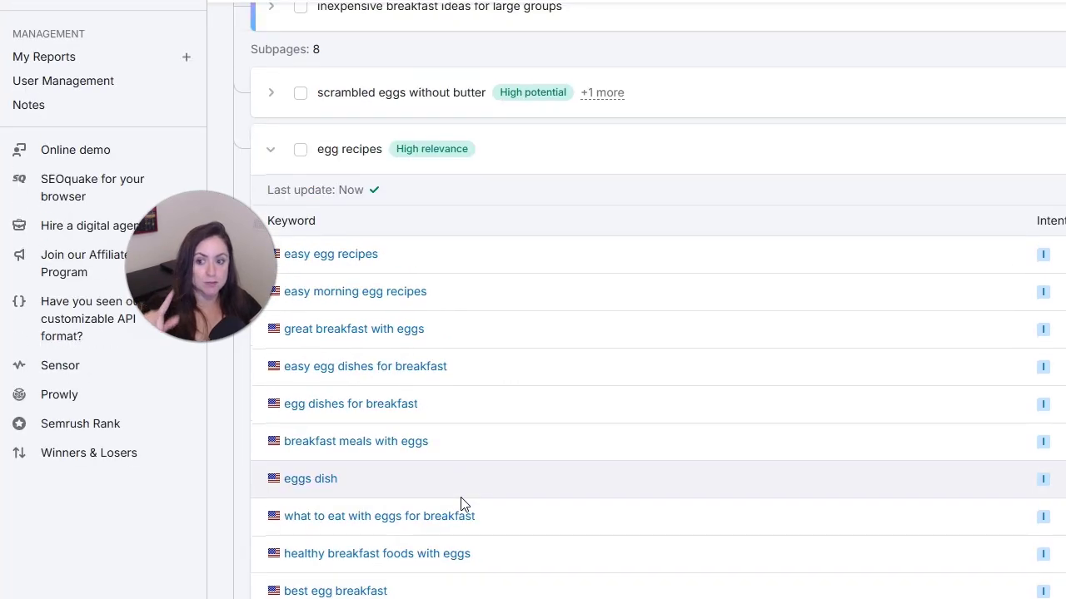
scroll(450, 483, up, 2)
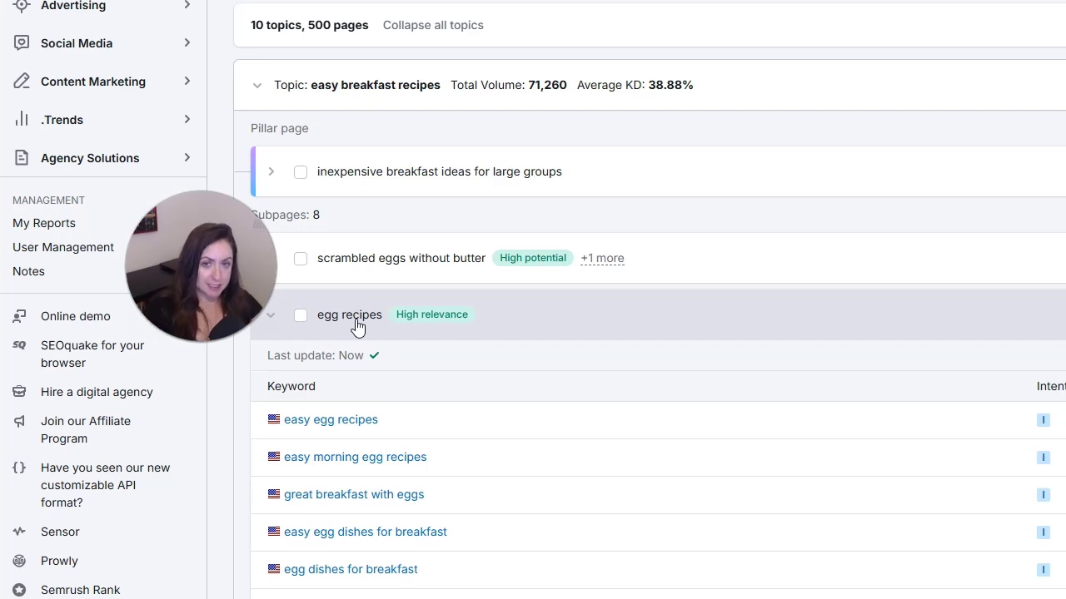
- Scroll Pages Details to the quick breakfast ideas topic and its 11 subpages
scroll(542, 440, up, 1)
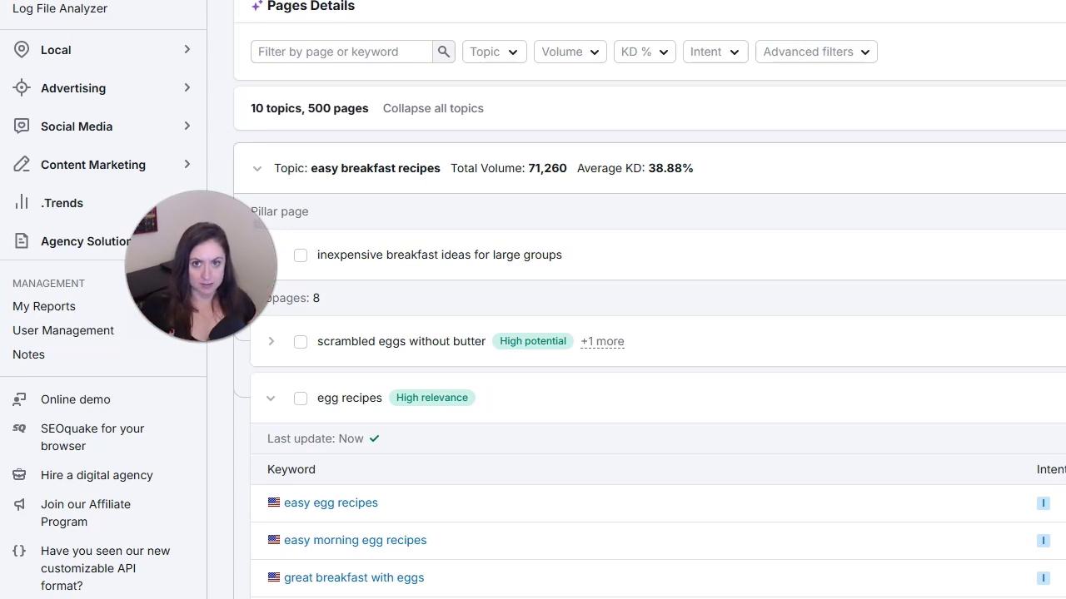
scroll(213, 450, down, 15)
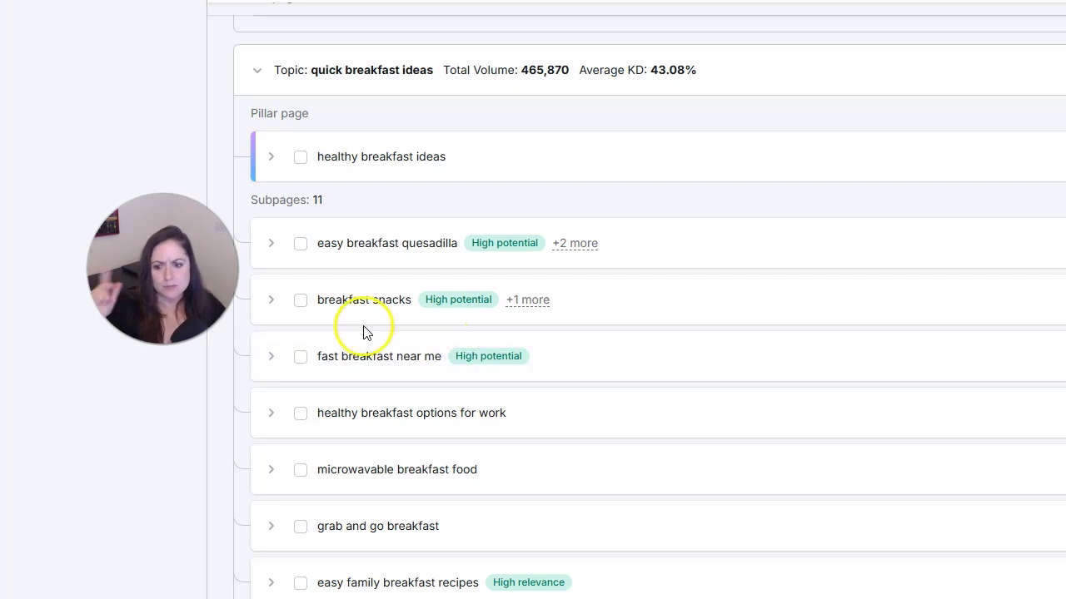
click(273, 301)
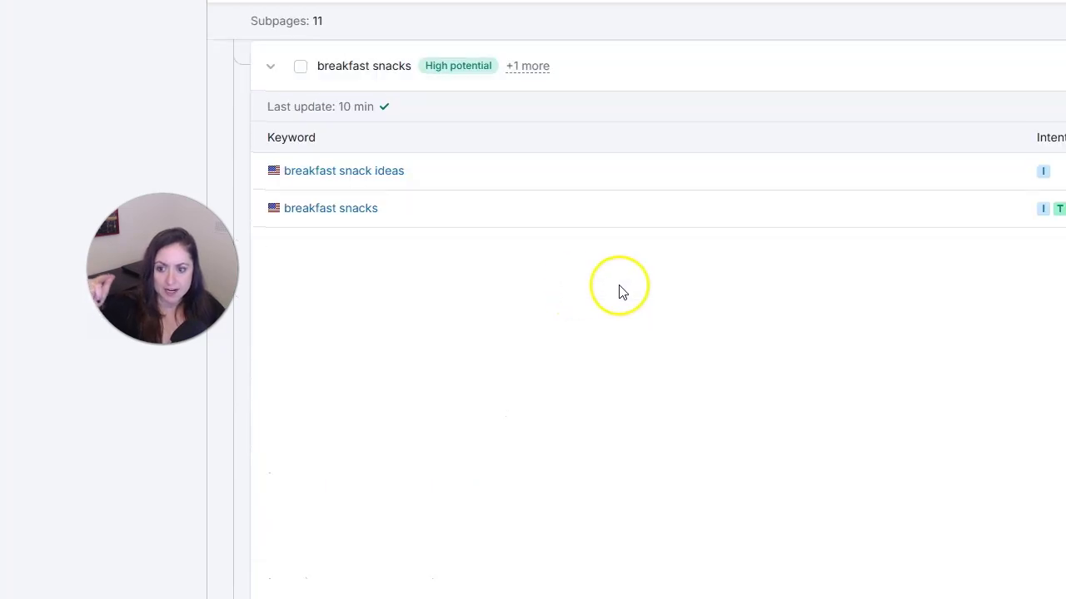
scroll(611, 291, up, 1)
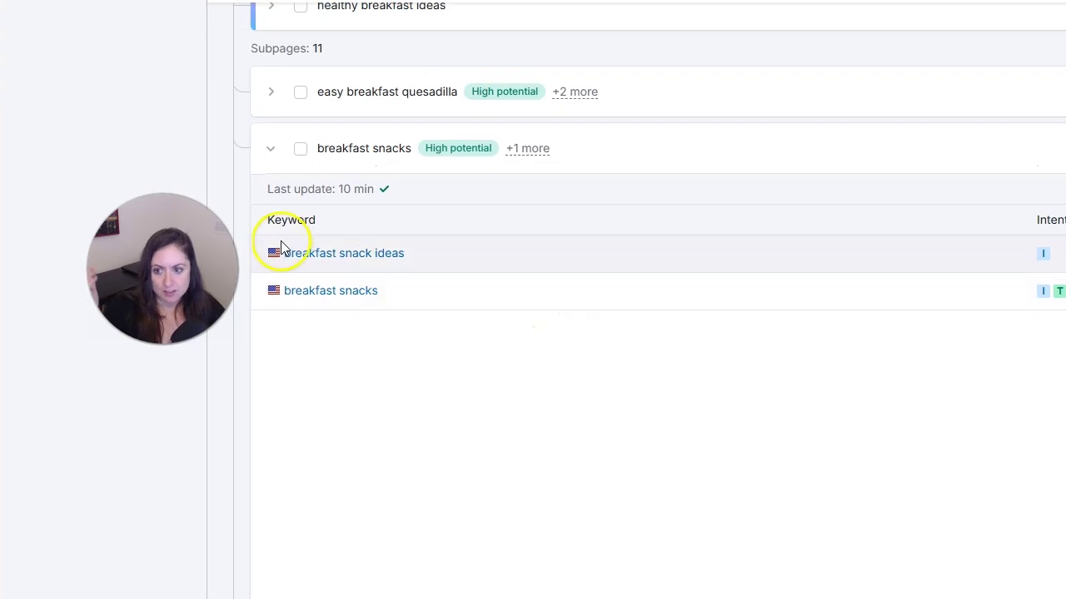
click(269, 152)
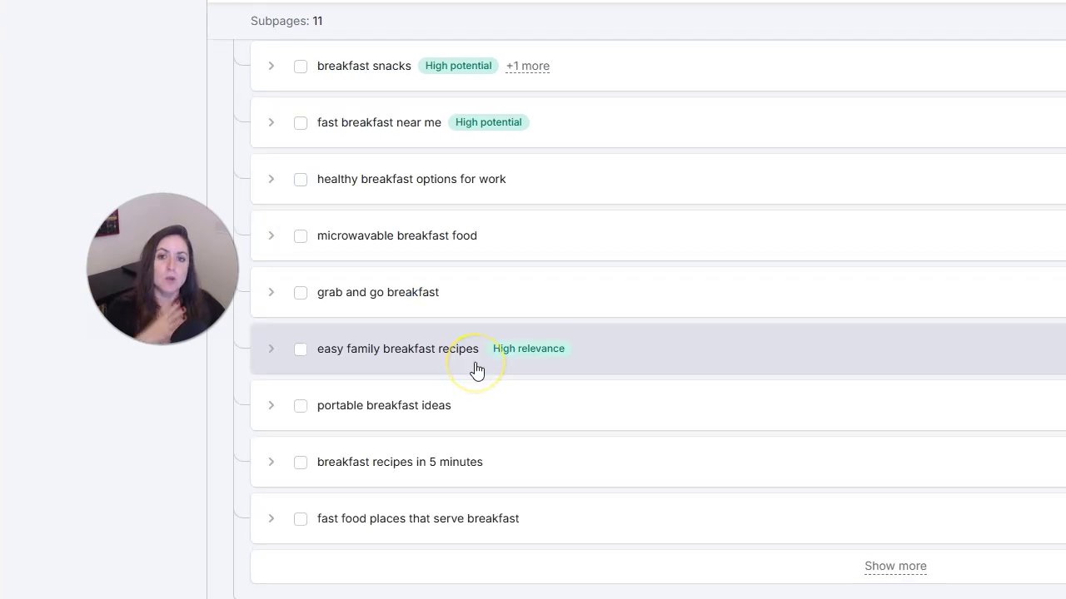
click(678, 404)
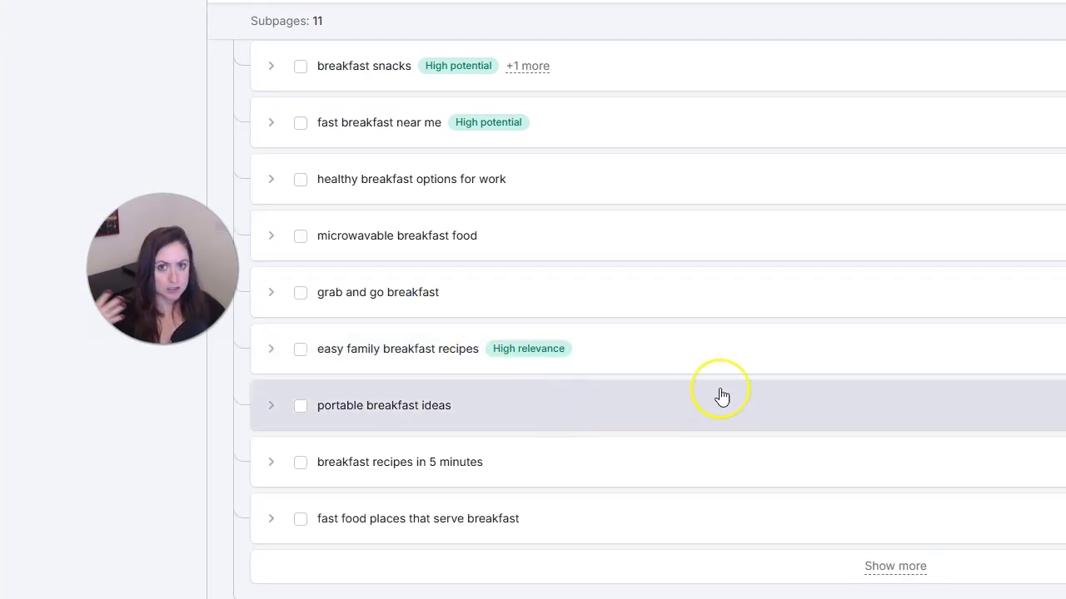
scroll(722, 396, up, 2)
scroll(721, 396, up, 1)
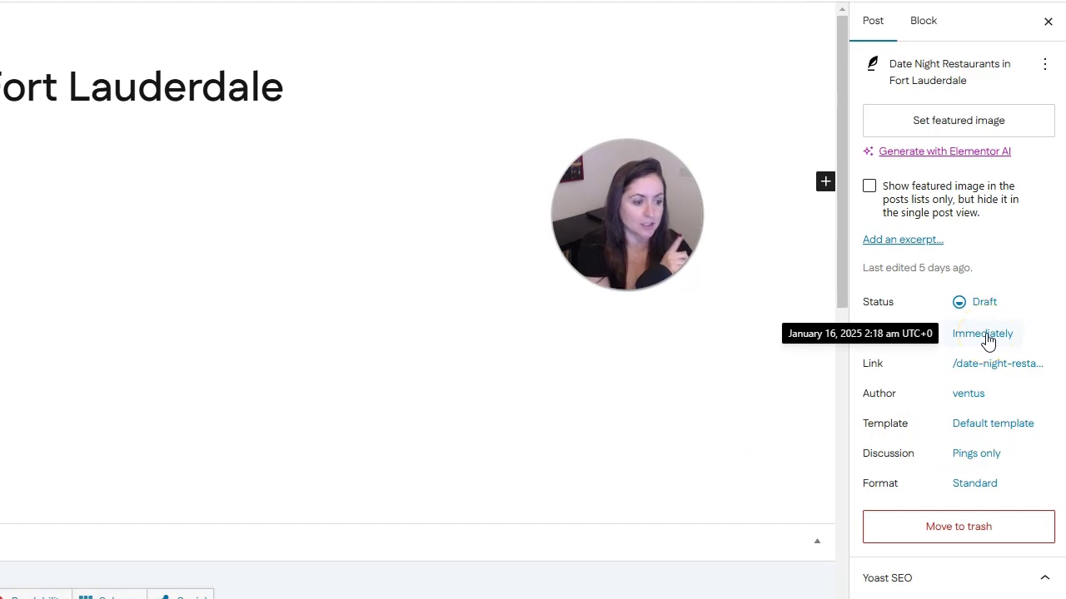
- Schedule the post to publish on January 24, 2025 at 2:18 am UTC+0
click(985, 335)
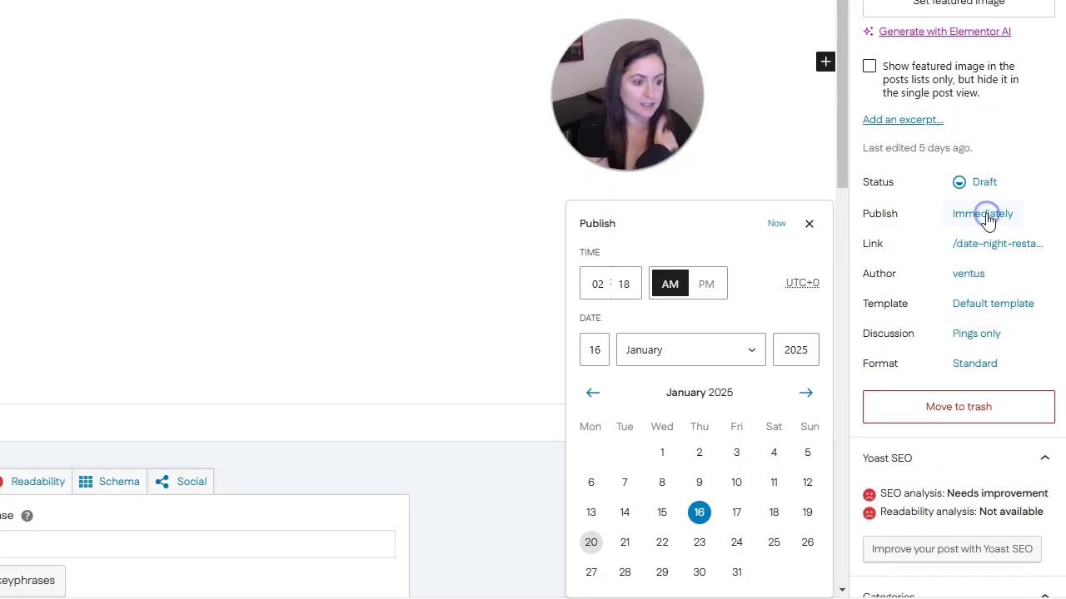
click(737, 544)
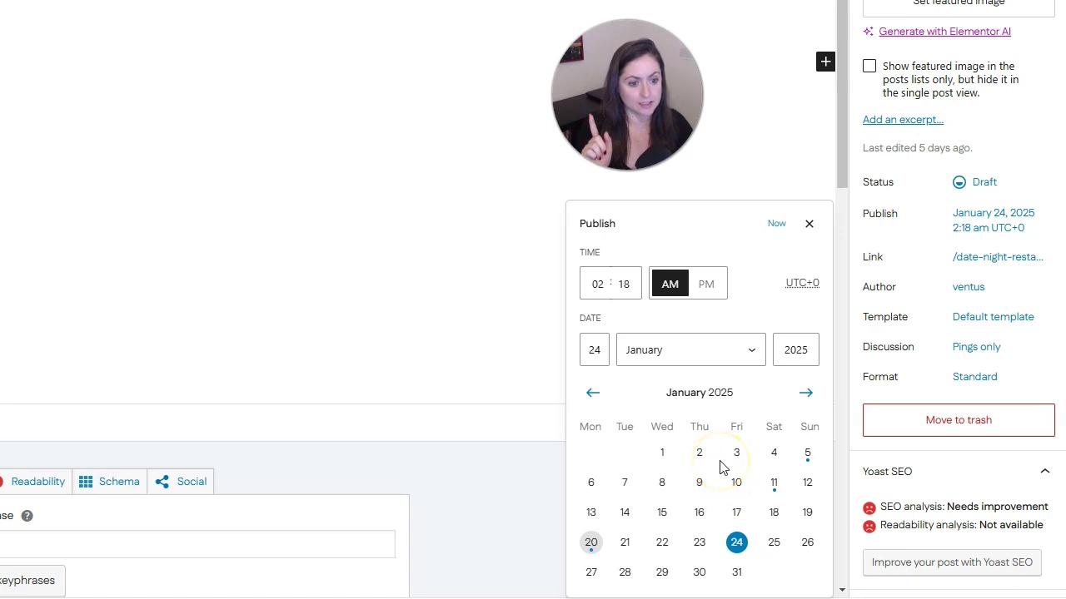
click(1020, 26)
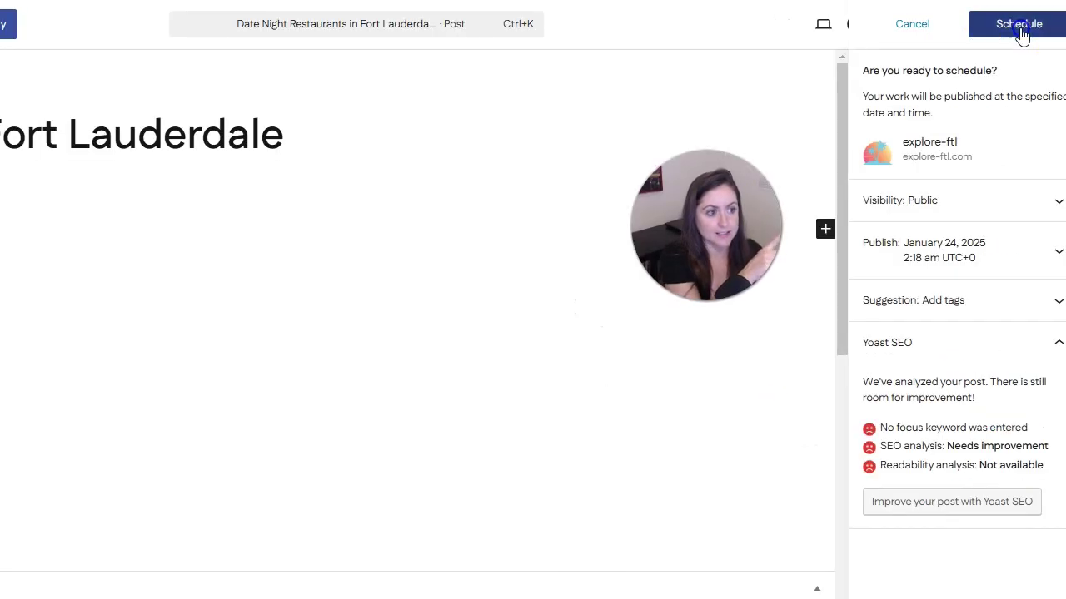
click(1014, 26)
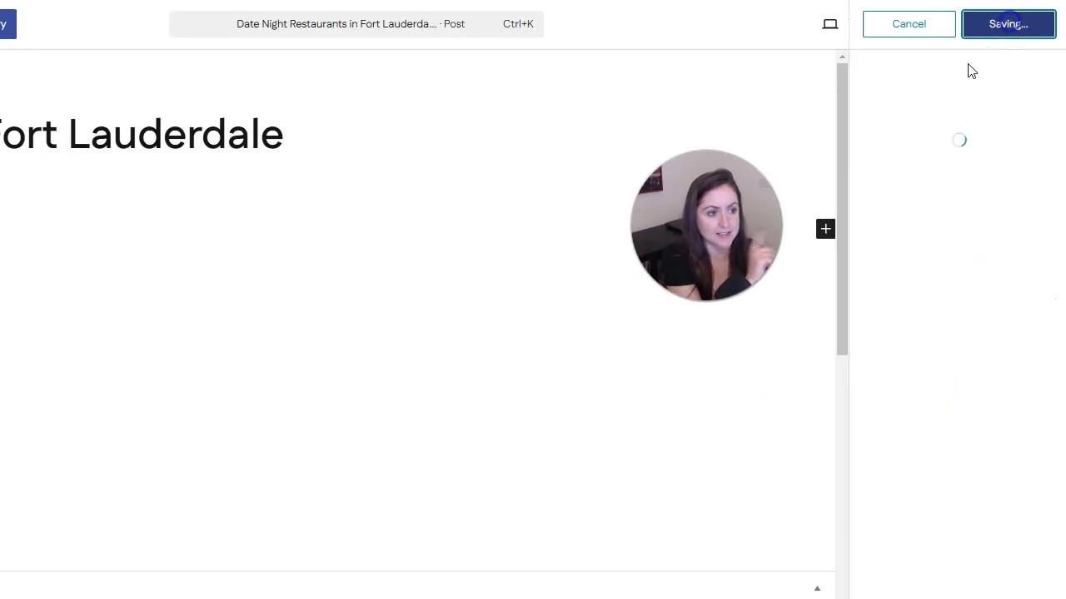